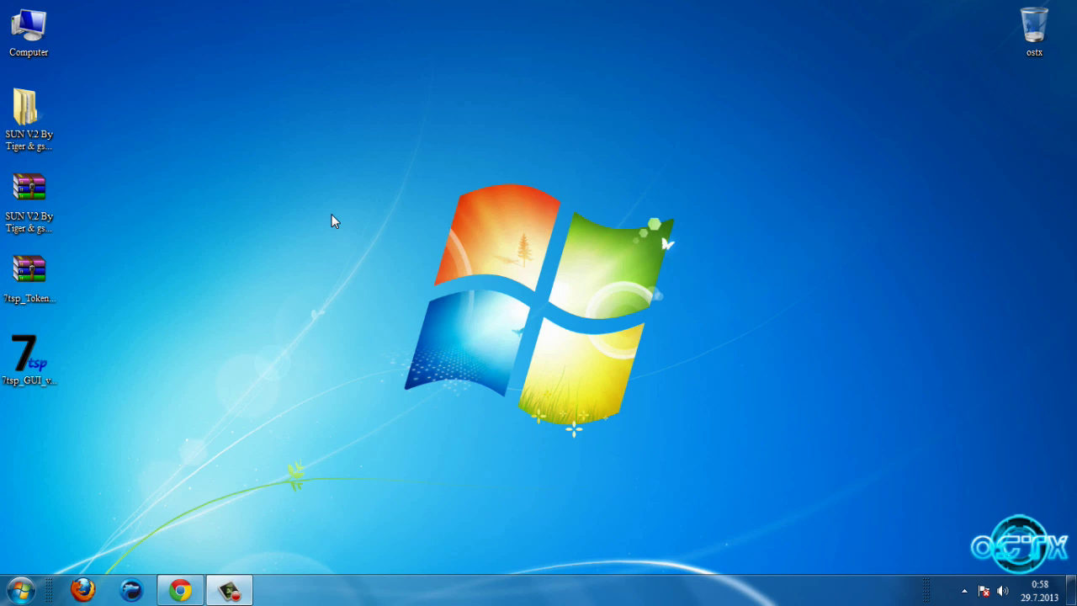
Select the SUN V2 folder and 7tsp_Token icon pack archive on the desktop, then clear the selection
{"action": "left_click", "coordinate": [43, 128]}
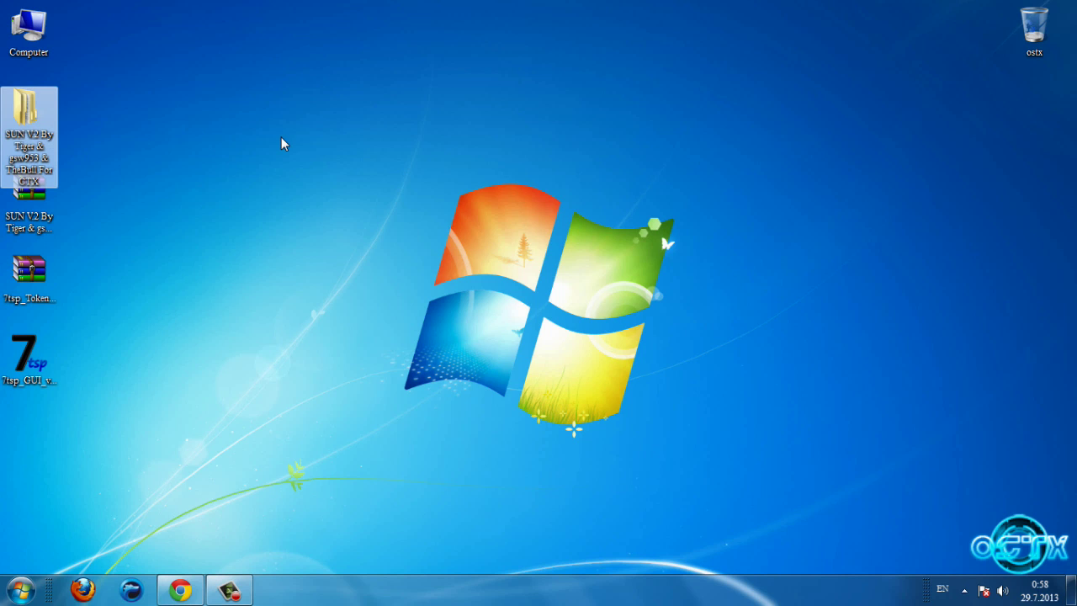
{"action": "left_click", "coordinate": [51, 282]}
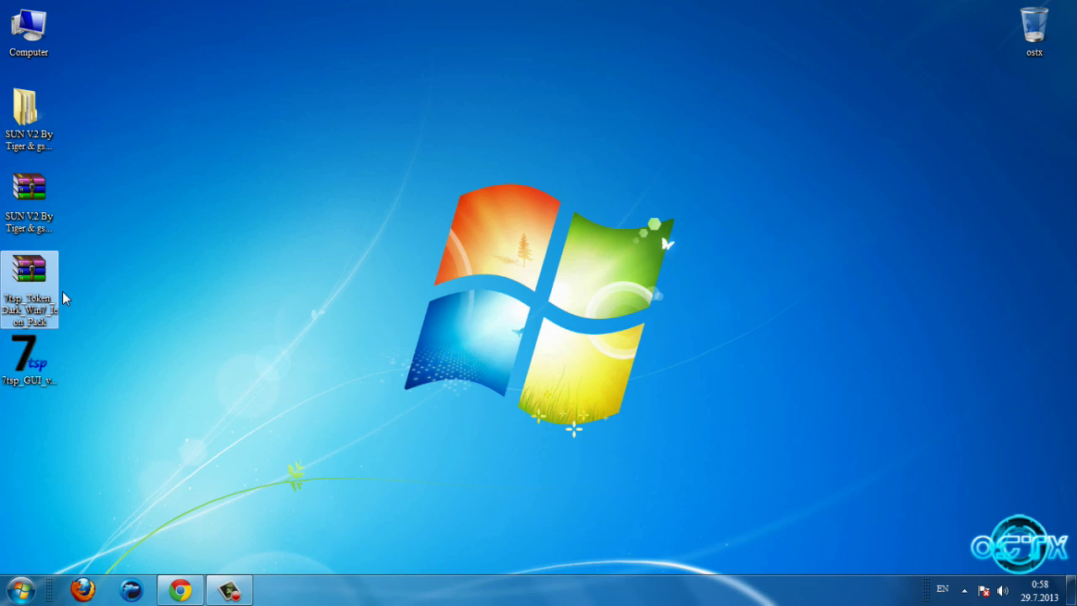
{"action": "left_click", "coordinate": [179, 298]}
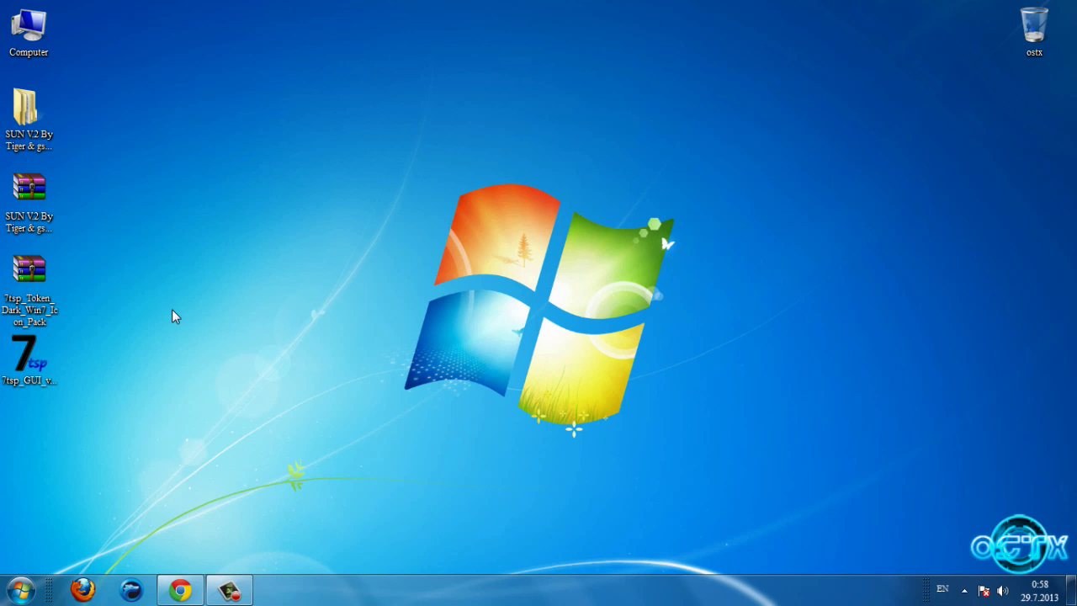
Bring back the CreativX forum page and thank the SUN V.2 theme post
{"action": "left_click", "coordinate": [190, 590]}
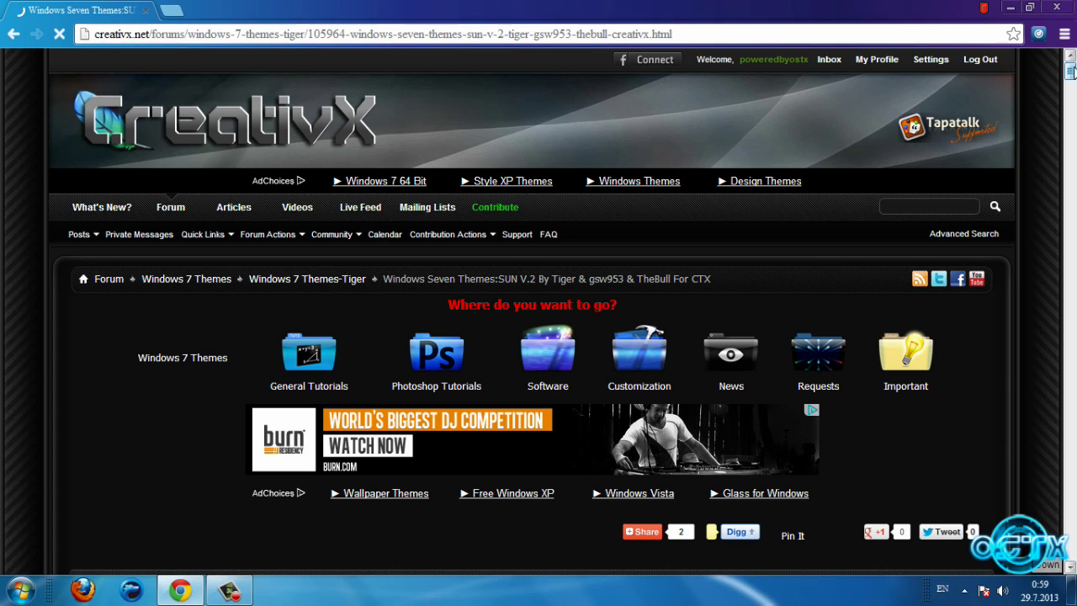
{"action": "left_click_drag", "start_coordinate": [1069, 73], "coordinate": [1041, 248]}
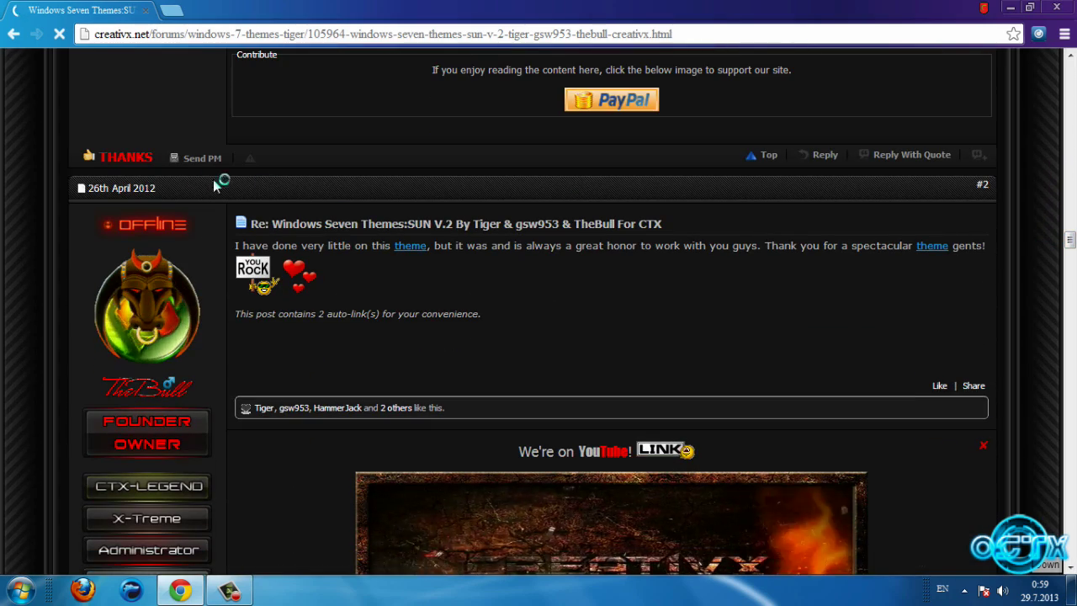
{"action": "left_click", "coordinate": [126, 159]}
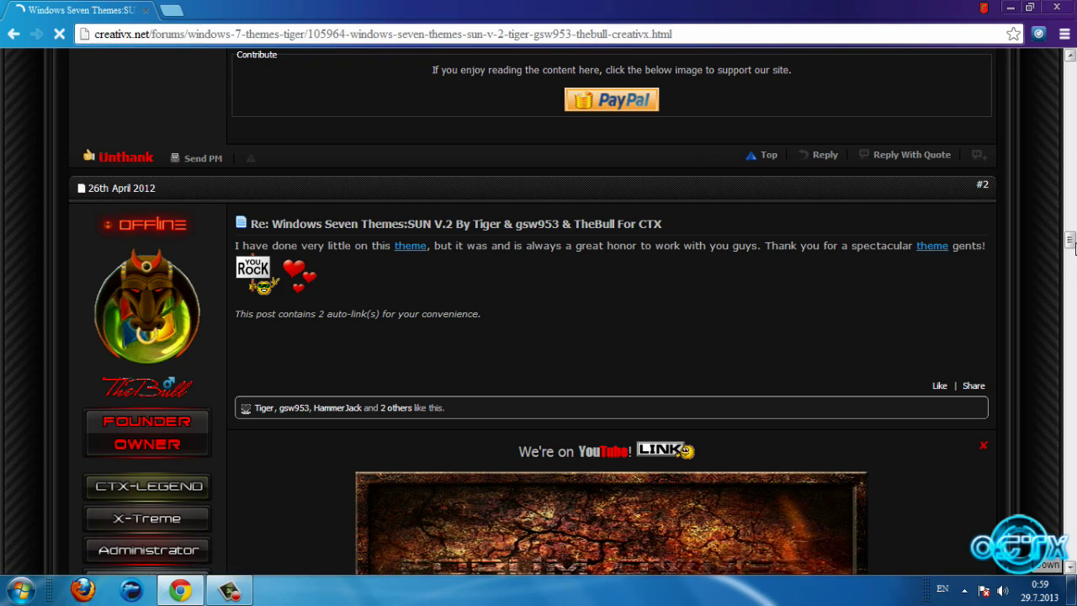
{"action": "left_click_drag", "start_coordinate": [1070, 240], "coordinate": [1071, 244]}
{"action": "scroll", "coordinate": [619, 313], "scroll_direction": "up", "scroll_amount": 15}
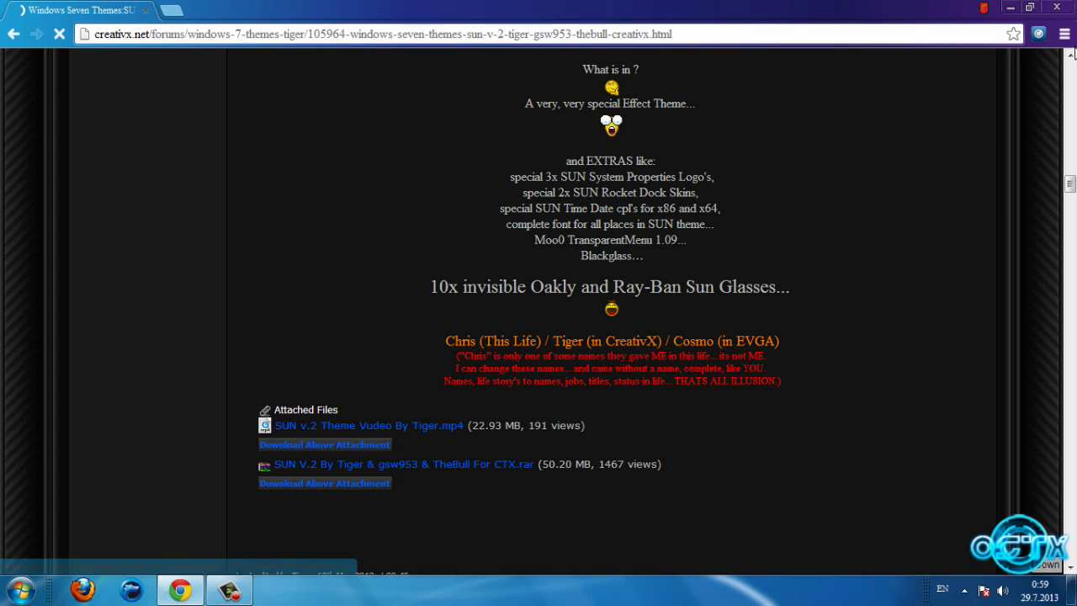
Minimise the browser, extract the SUN V.2 RAR into its own folder, and open the inner SUN V.2 folder
{"action": "left_click", "coordinate": [1011, 8]}
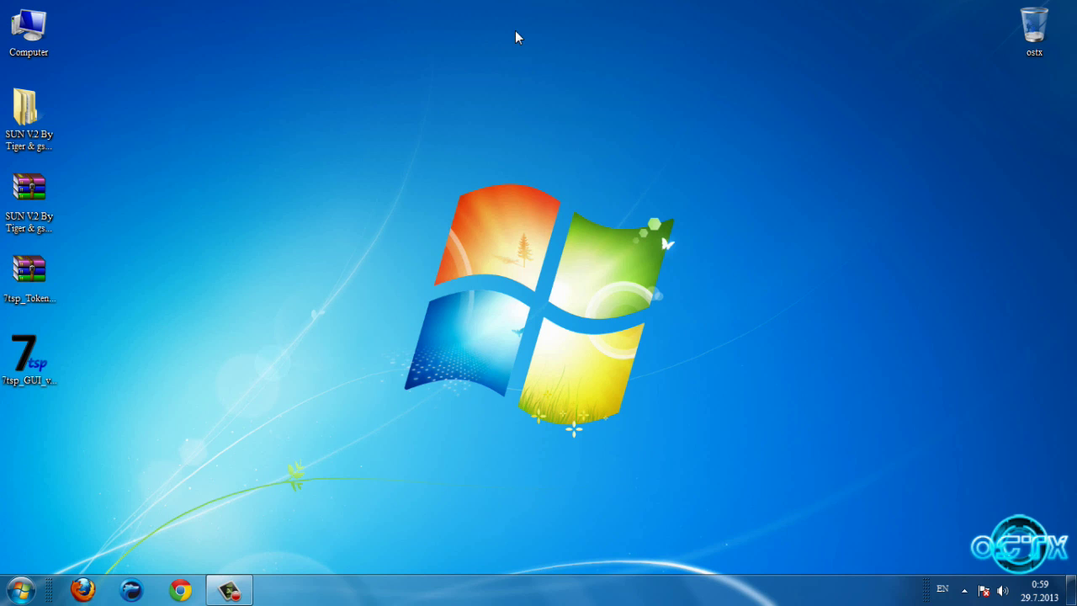
{"action": "right_click", "coordinate": [28, 194]}
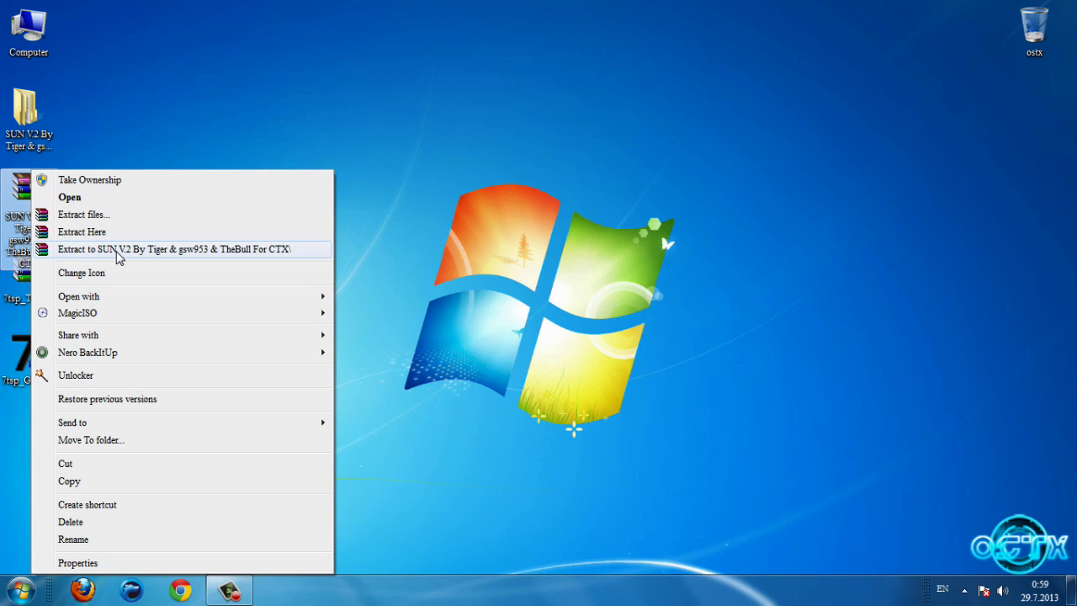
{"action": "left_click", "coordinate": [95, 141]}
{"action": "right_click", "coordinate": [34, 198]}
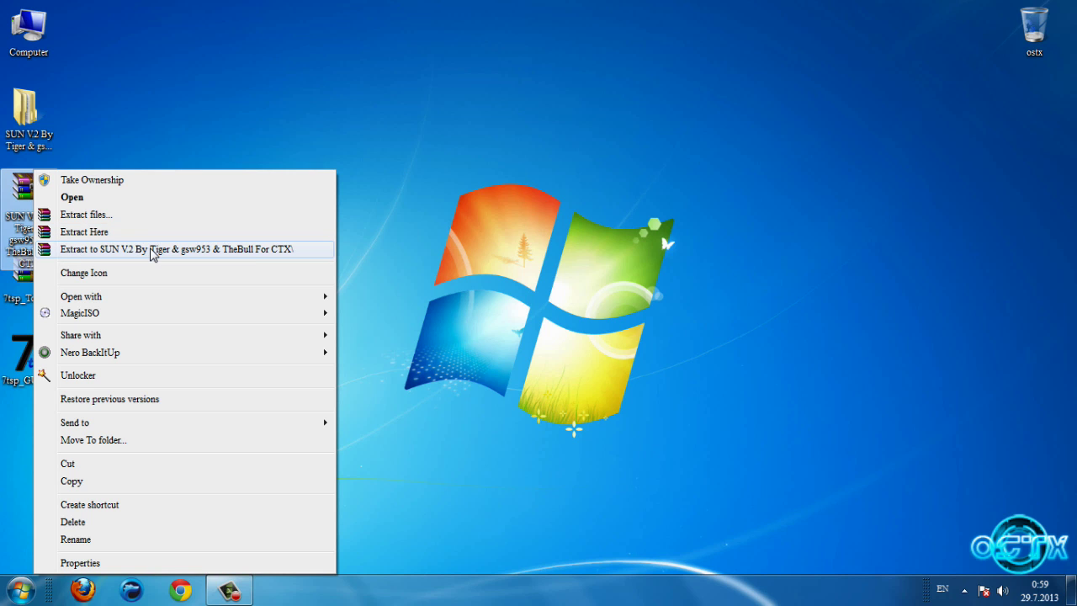
{"action": "left_click", "coordinate": [113, 117]}
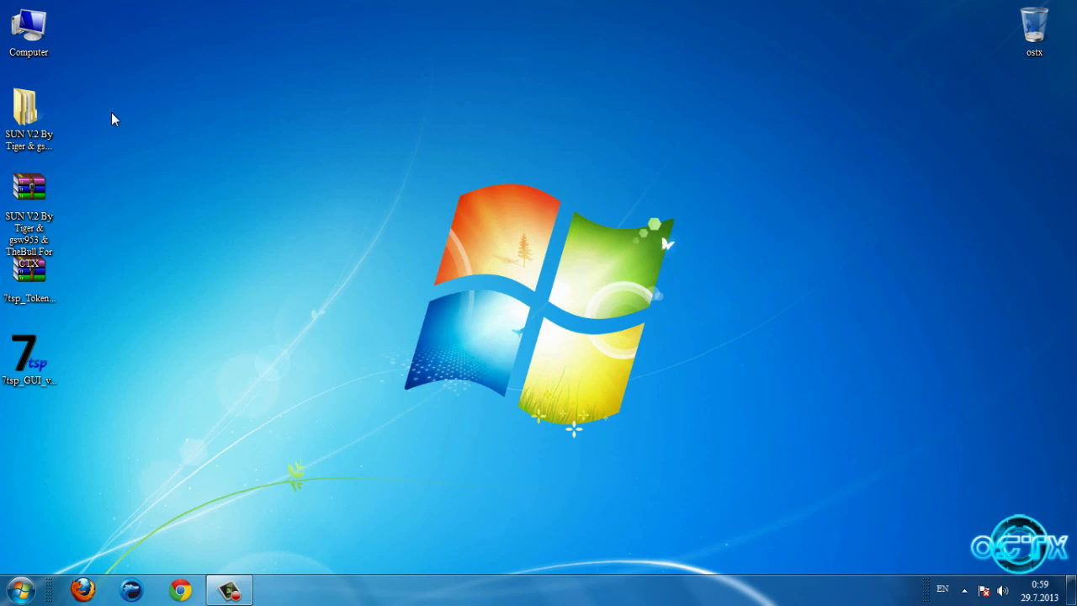
{"action": "double_click", "coordinate": [37, 125]}
{"action": "double_click", "coordinate": [281, 115]}
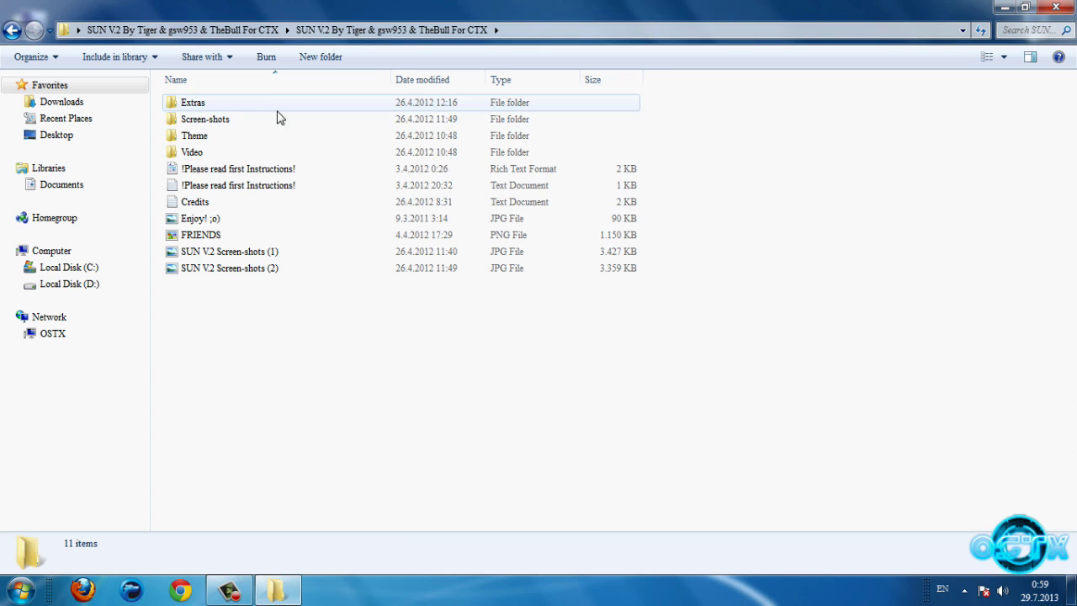
Preview the SUN V.2 Screen-shots (1) and FRIENDS images in Photo Viewer
{"action": "left_click", "coordinate": [227, 253]}
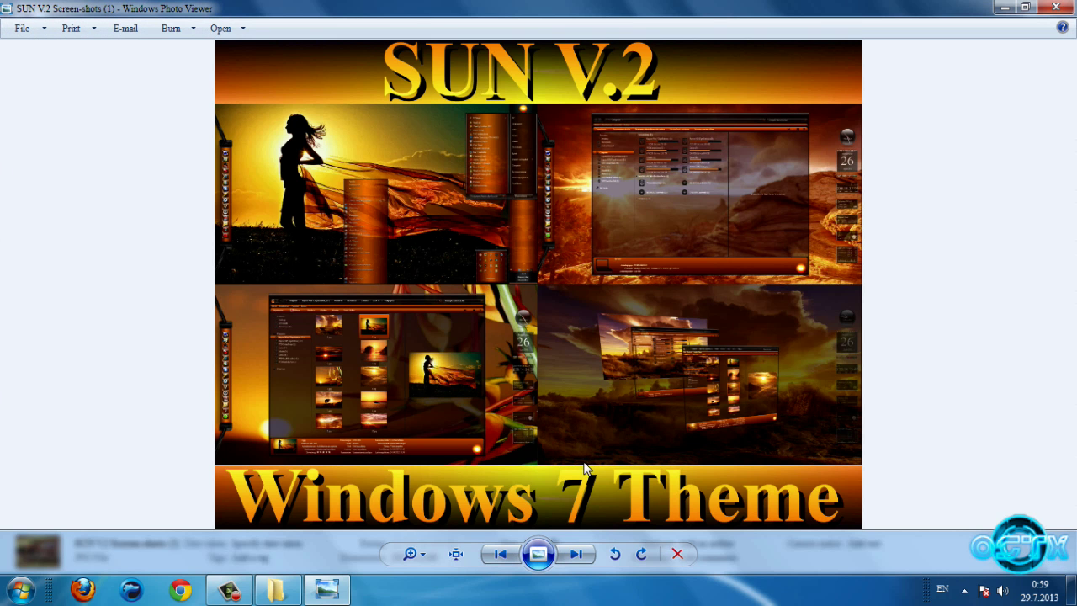
{"action": "left_click", "coordinate": [577, 555]}
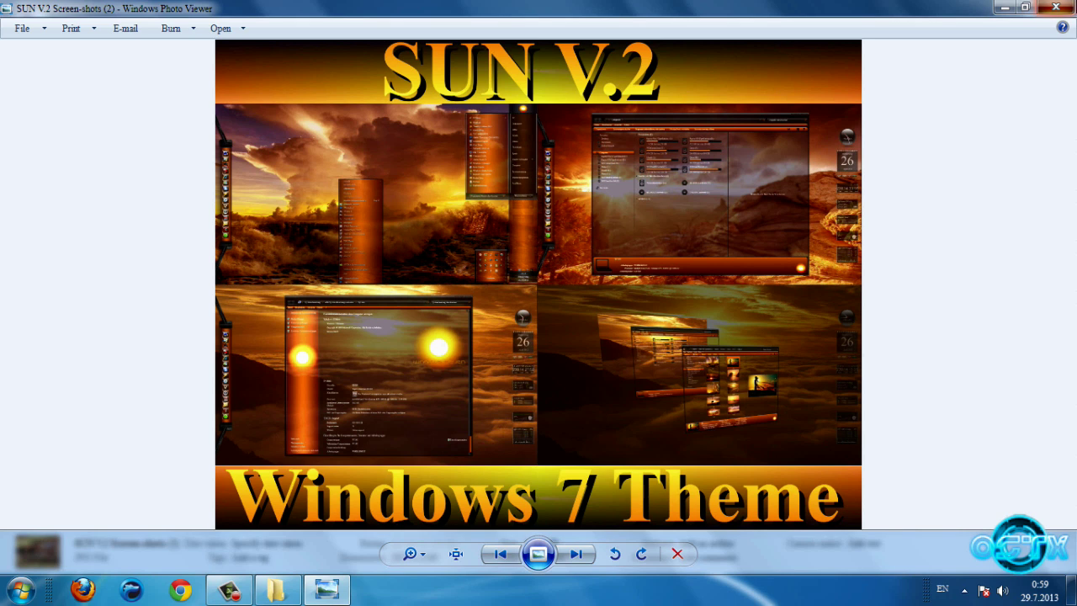
{"action": "left_click", "coordinate": [1056, 8]}
{"action": "double_click", "coordinate": [200, 235]}
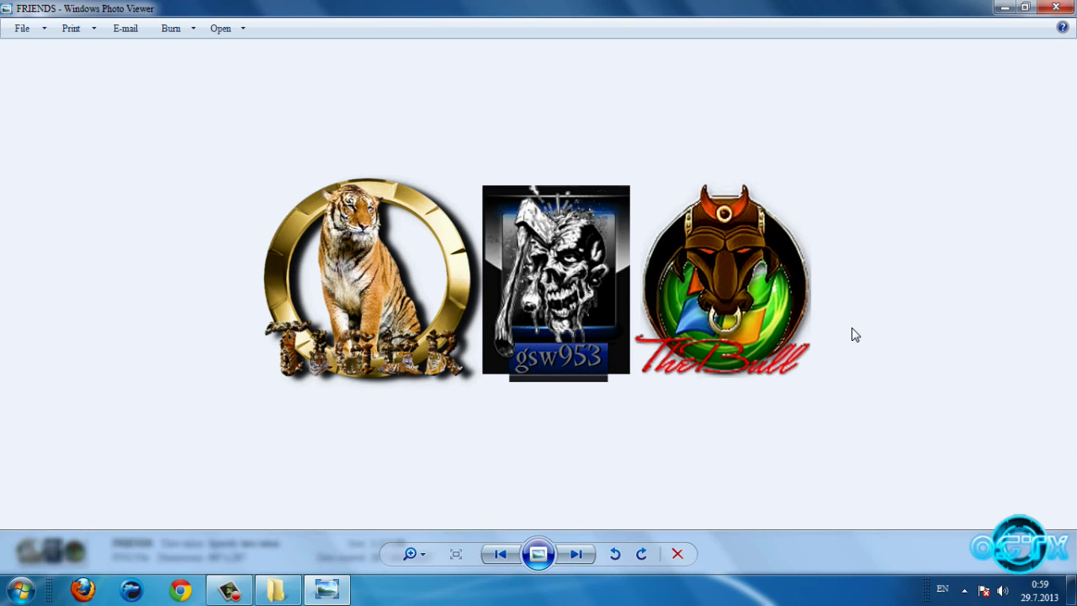
{"action": "left_click", "coordinate": [1056, 7]}
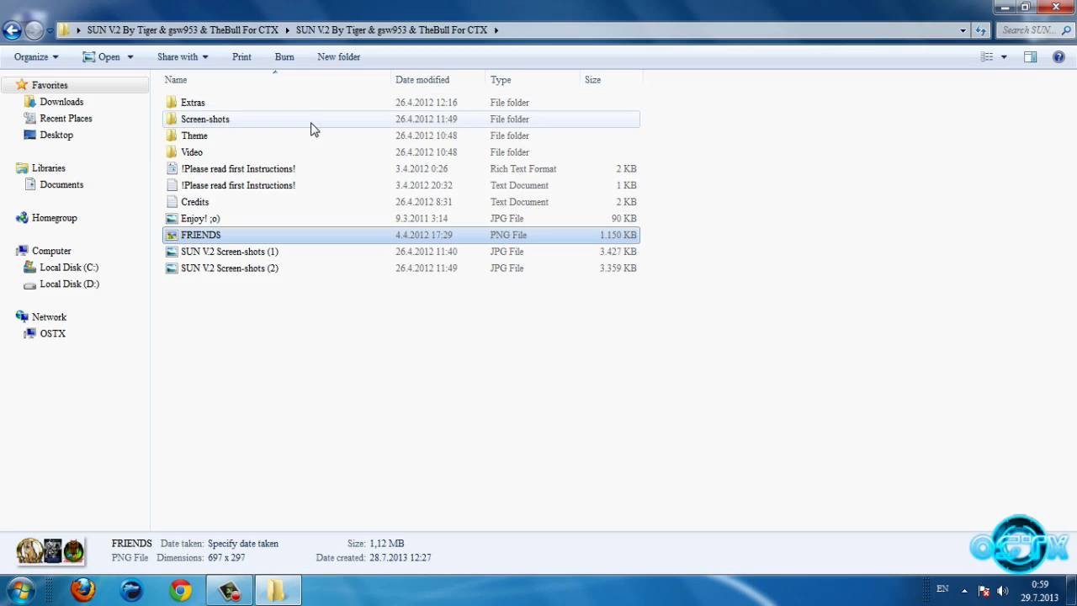
Flip through the theme screenshots in the Screen-shots folder, then close Photo Viewer
{"action": "double_click", "coordinate": [234, 123]}
{"action": "double_click", "coordinate": [217, 118]}
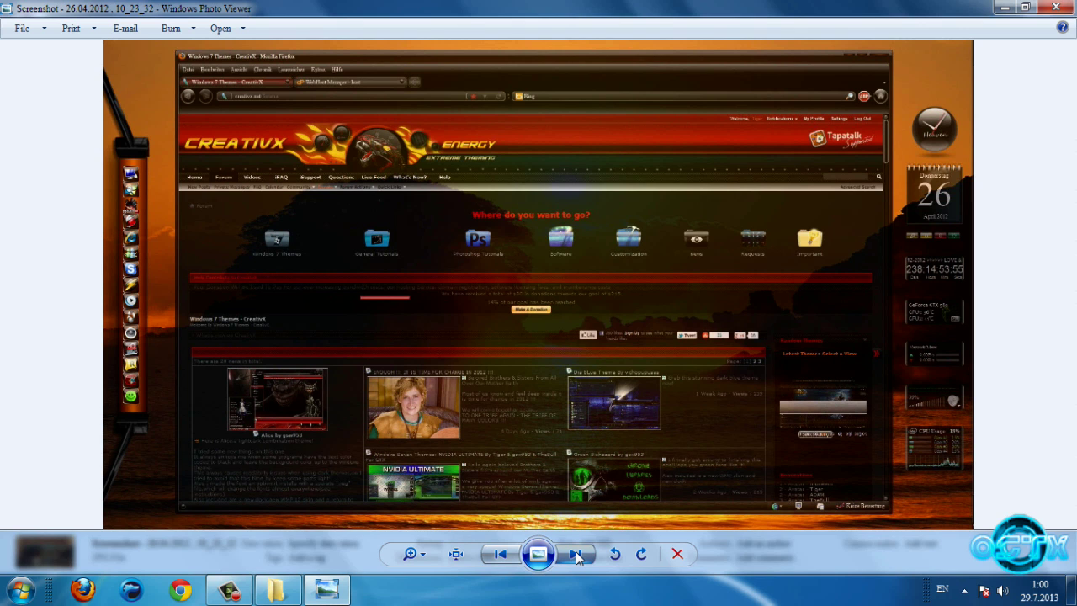
{"action": "left_click", "coordinate": [575, 555]}
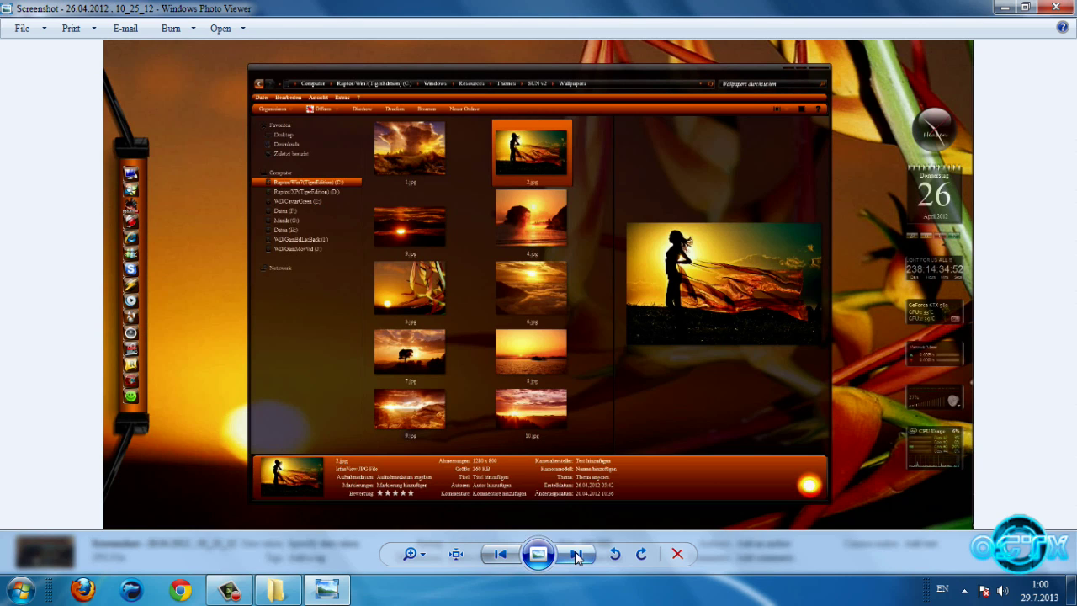
{"action": "left_click", "coordinate": [576, 556]}
{"action": "key", "text": "Right"}
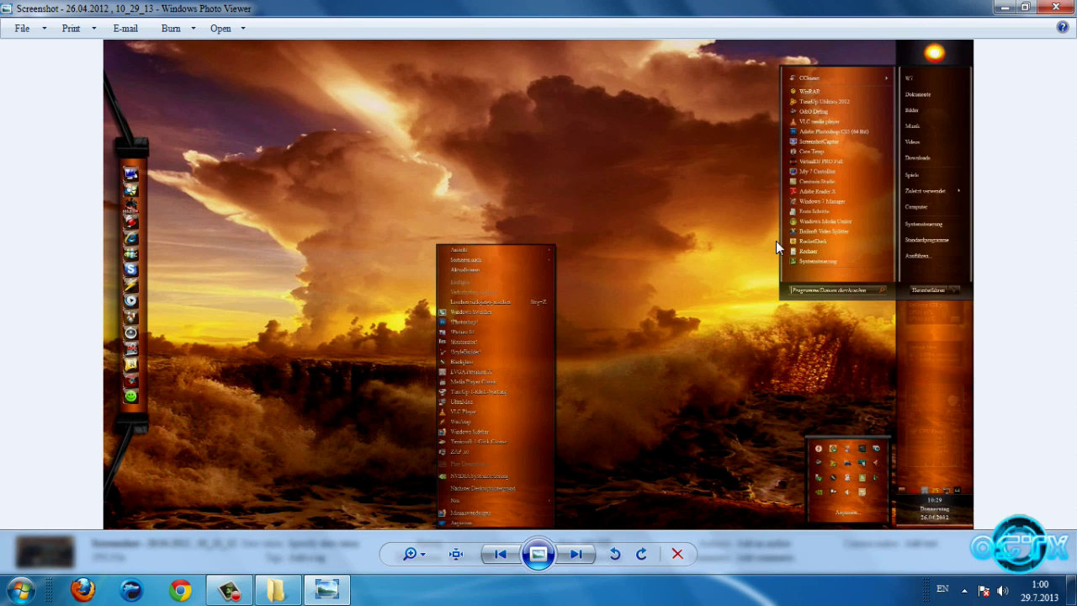
{"action": "key", "text": "Left"}
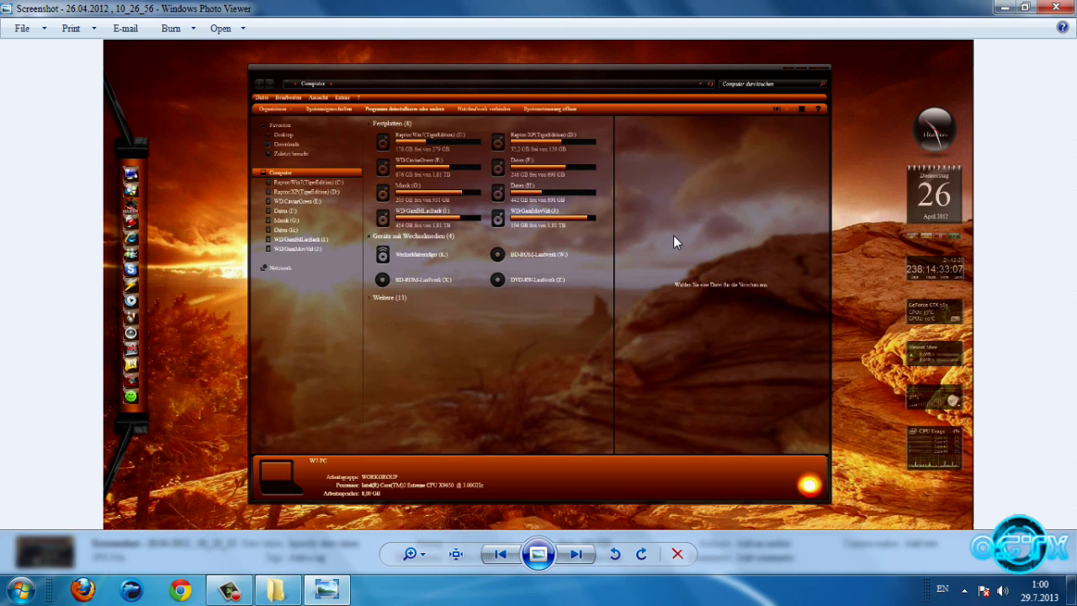
{"action": "key", "text": "Right"}
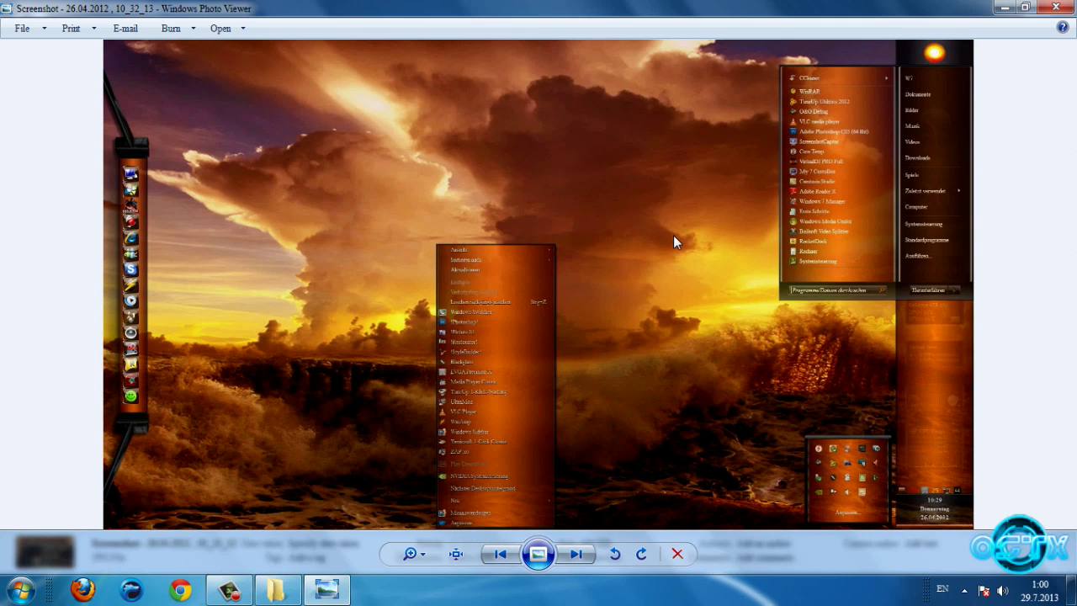
{"action": "key", "text": "Right"}
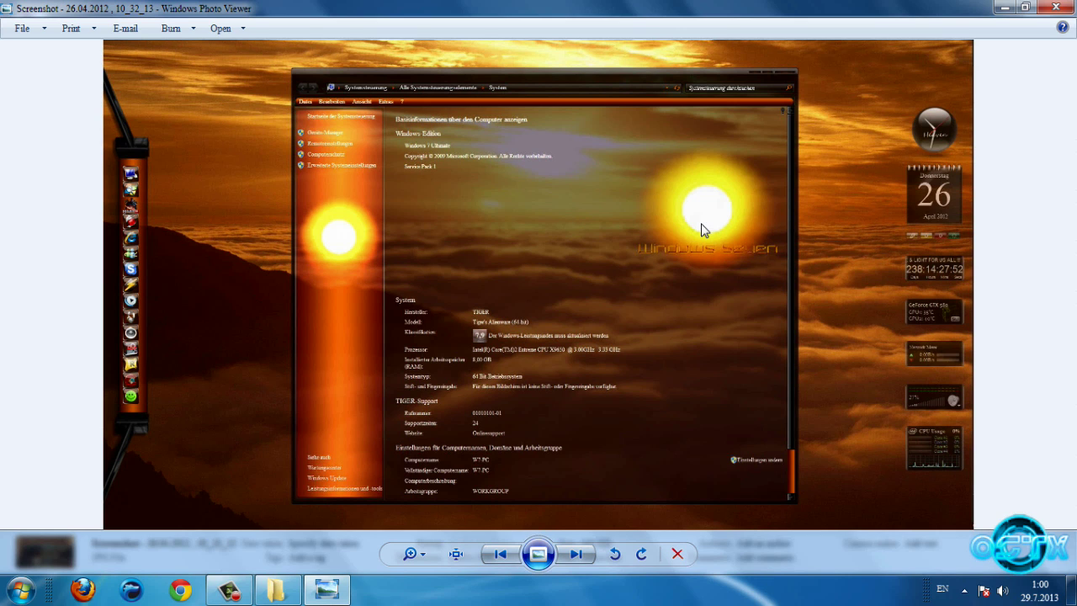
{"action": "left_click", "coordinate": [1055, 7]}
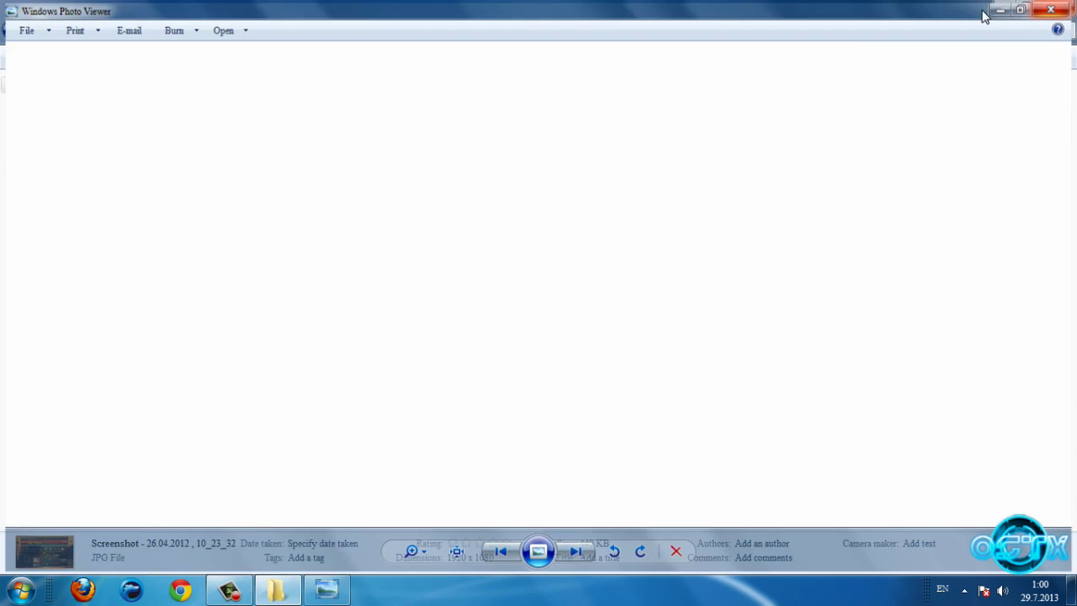
{"action": "right_click", "coordinate": [514, 202]}
Refresh the view, go up to SUN V.2, and open Extras > change all font
{"action": "left_click", "coordinate": [557, 296]}
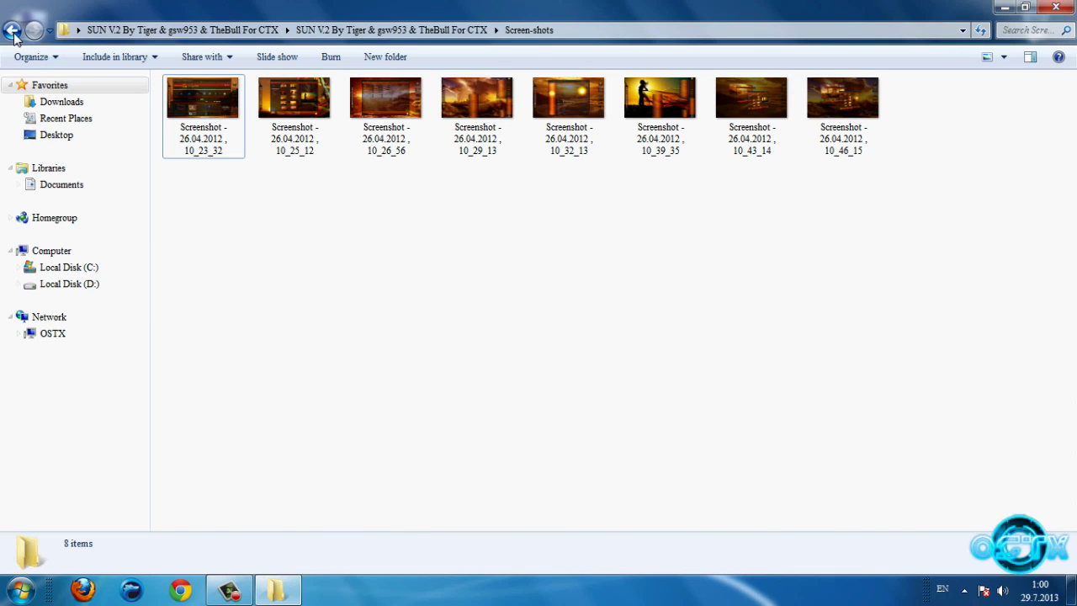
{"action": "key", "text": "BackSpace"}
{"action": "double_click", "coordinate": [224, 103]}
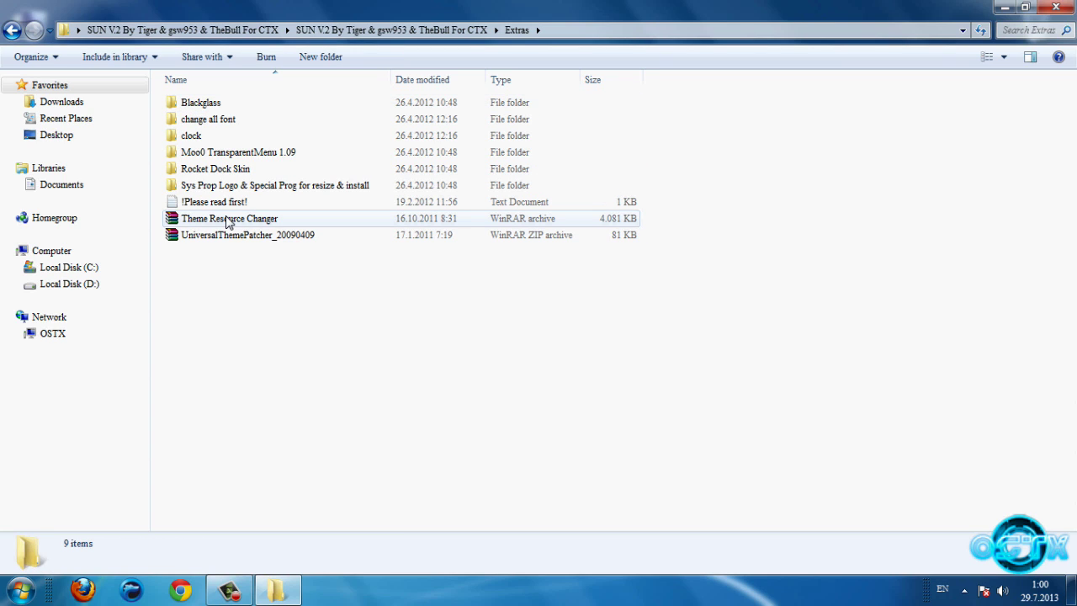
{"action": "left_click", "coordinate": [227, 221]}
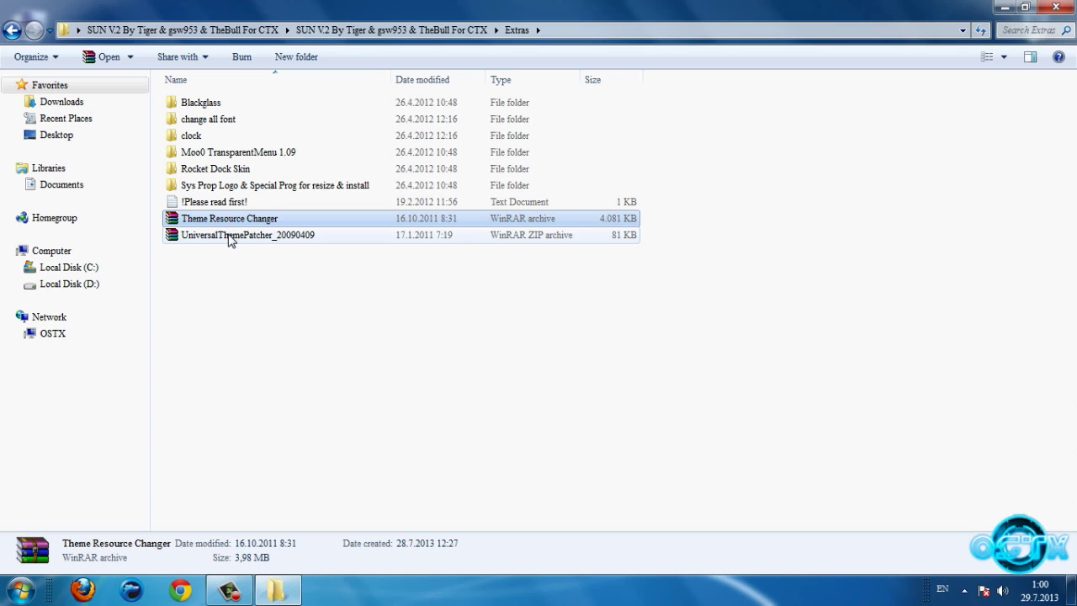
{"action": "left_click", "coordinate": [229, 239]}
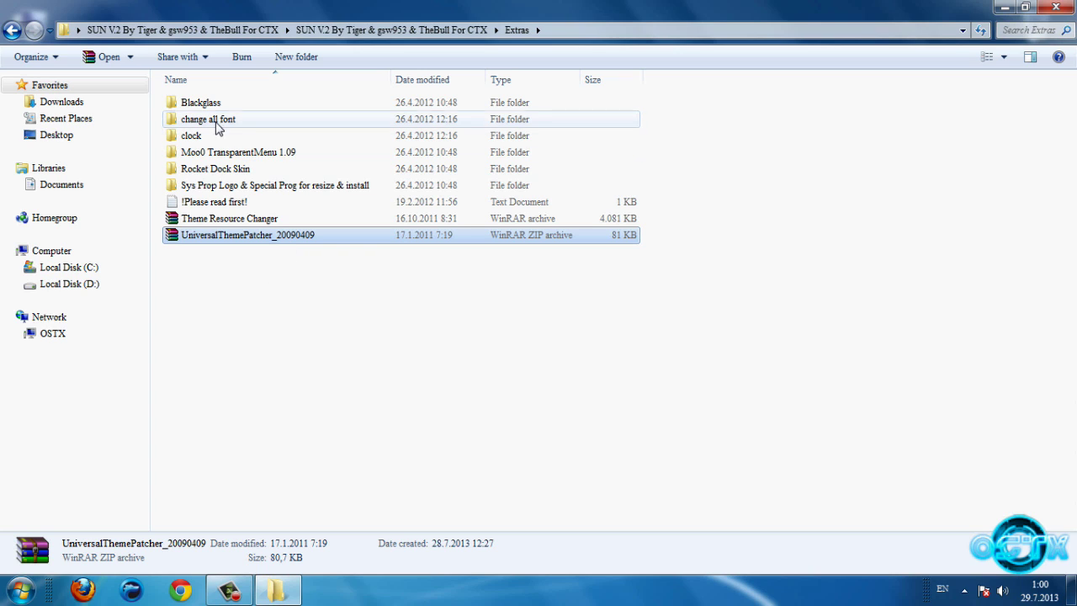
{"action": "double_click", "coordinate": [216, 122]}
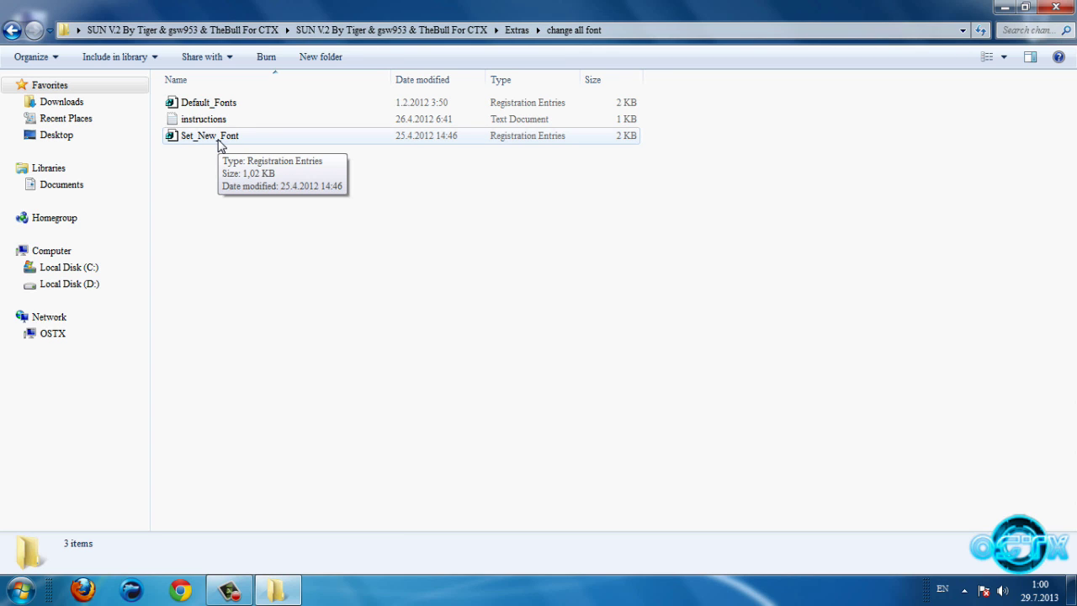
Run Set_New_Font.reg but decline adding it to the registry
{"action": "double_click", "coordinate": [214, 142]}
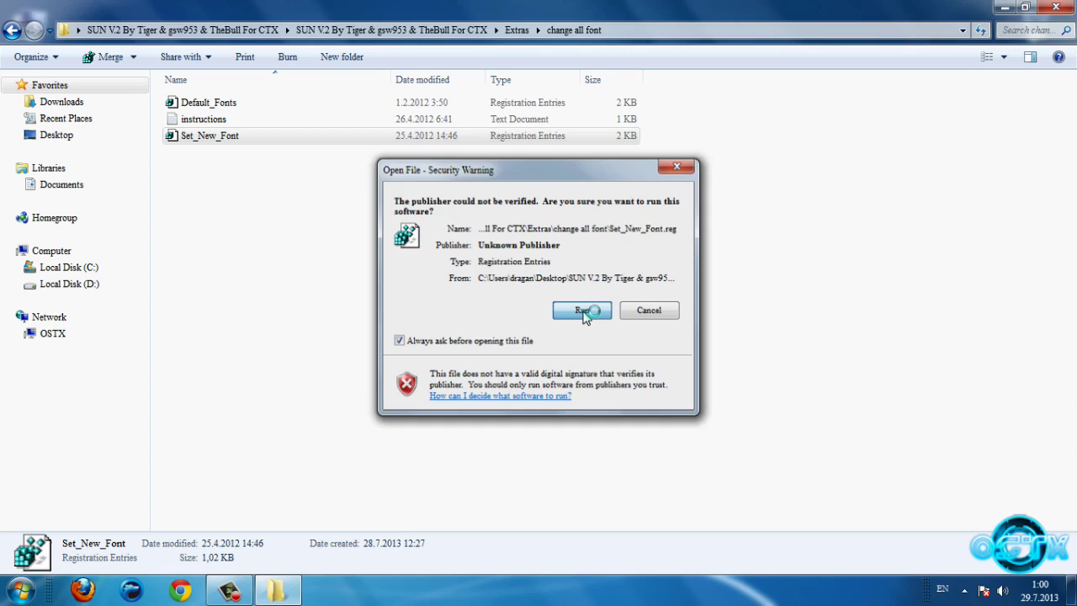
{"action": "left_click", "coordinate": [582, 308]}
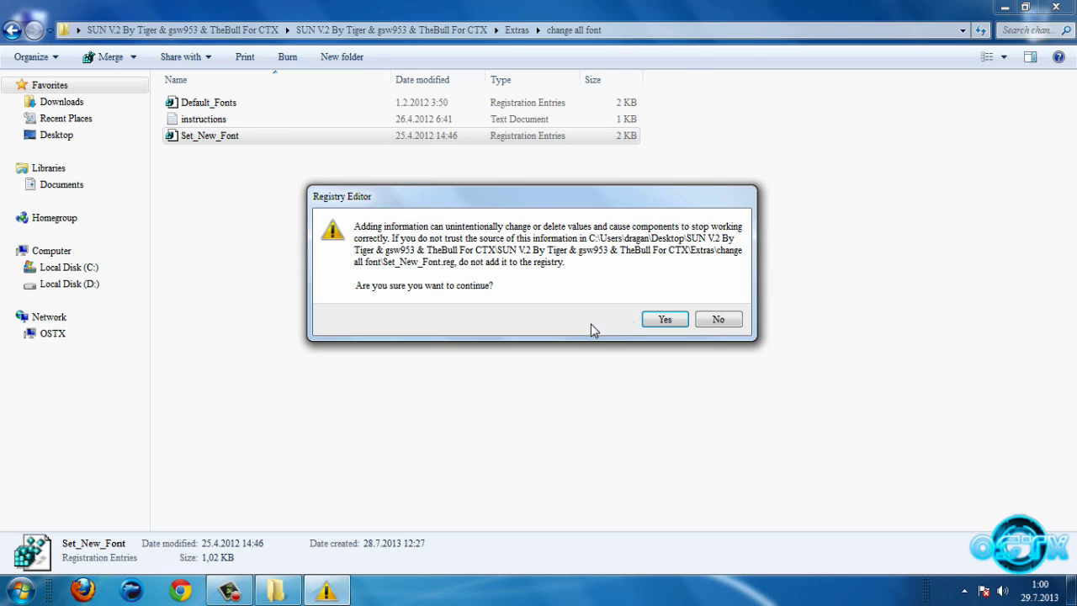
{"action": "left_click", "coordinate": [719, 321]}
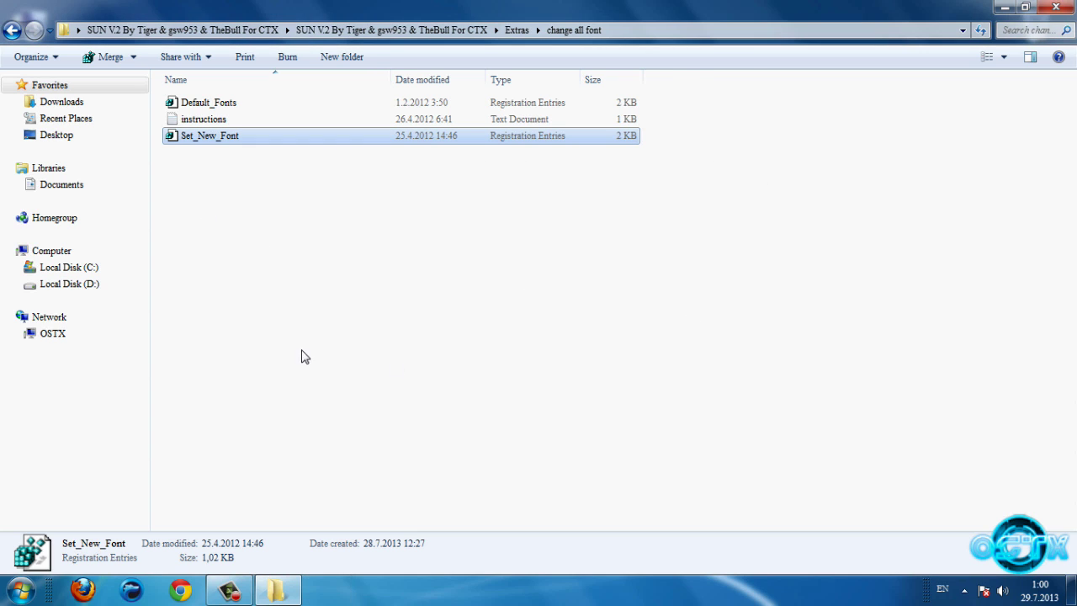
Cancel running Default_Fonts.reg and refresh the change all font folder listing
{"action": "left_click", "coordinate": [21, 589]}
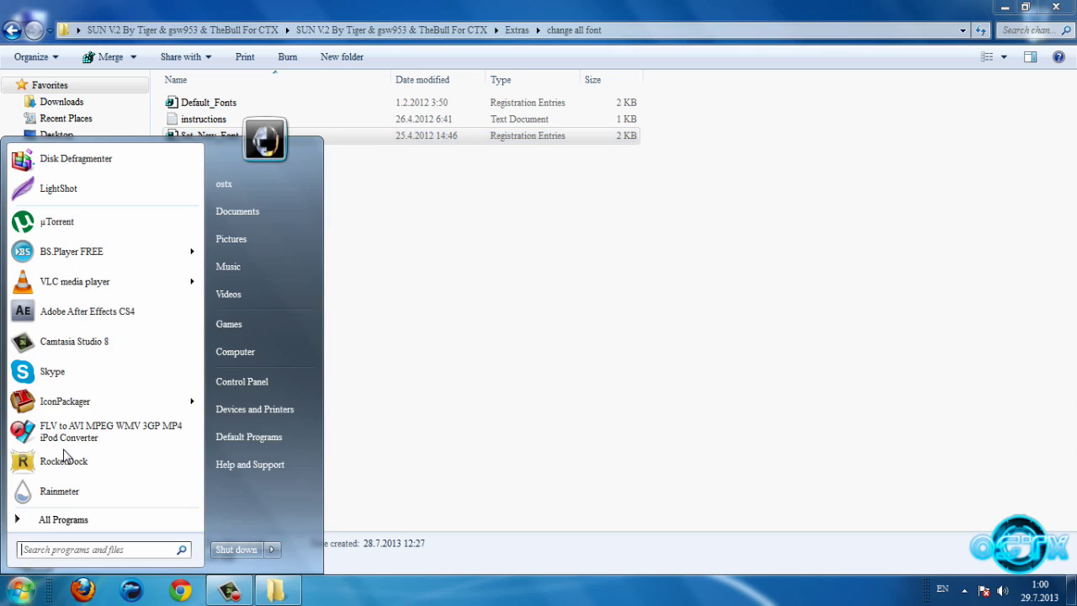
{"action": "left_click", "coordinate": [430, 288]}
{"action": "left_click", "coordinate": [251, 136]}
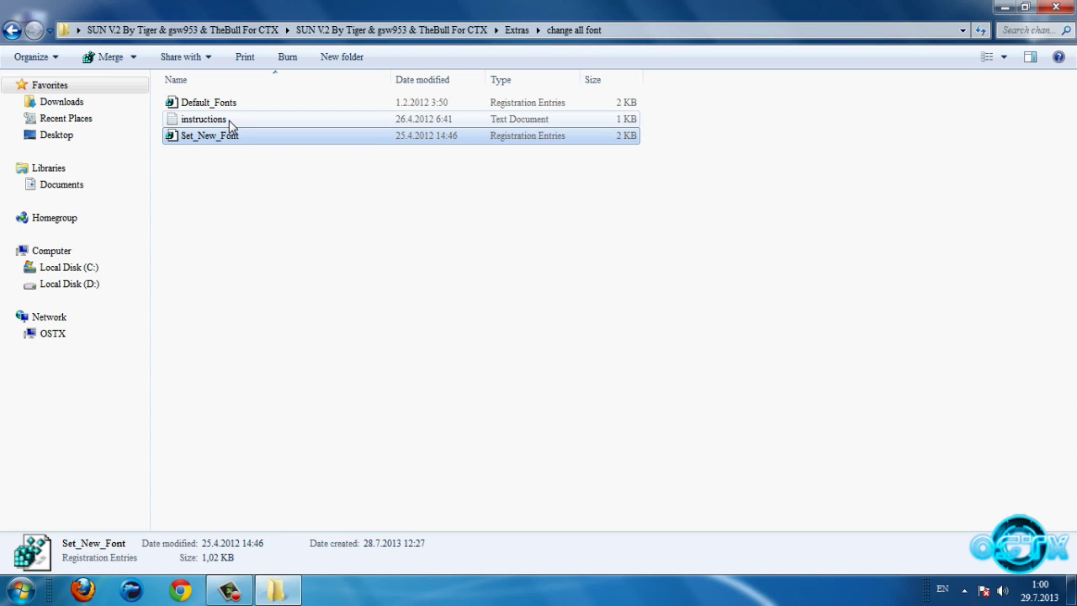
{"action": "left_click", "coordinate": [234, 104]}
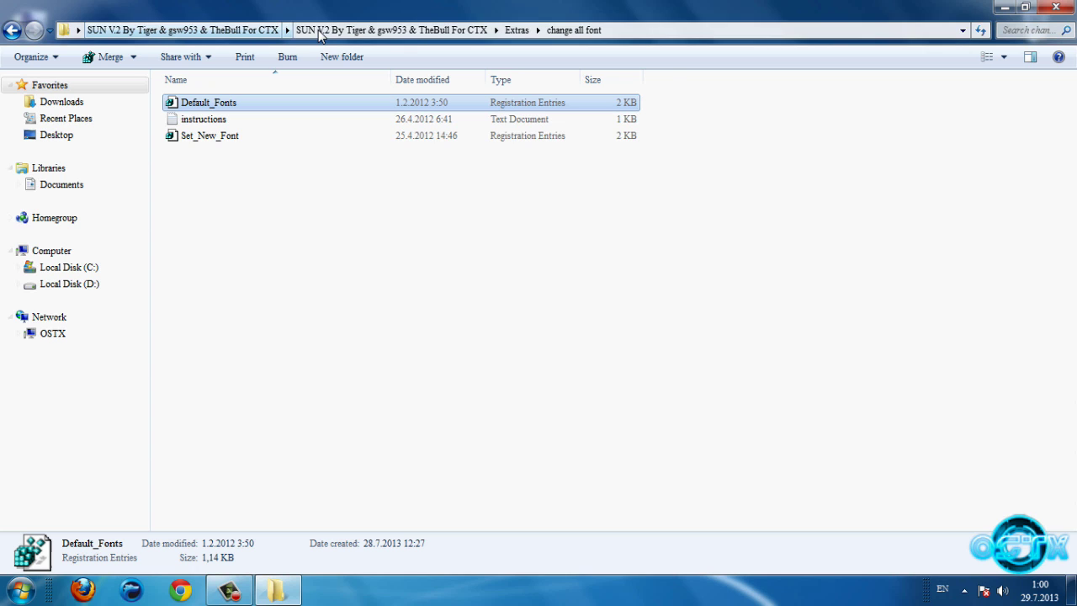
{"action": "double_click", "coordinate": [244, 108]}
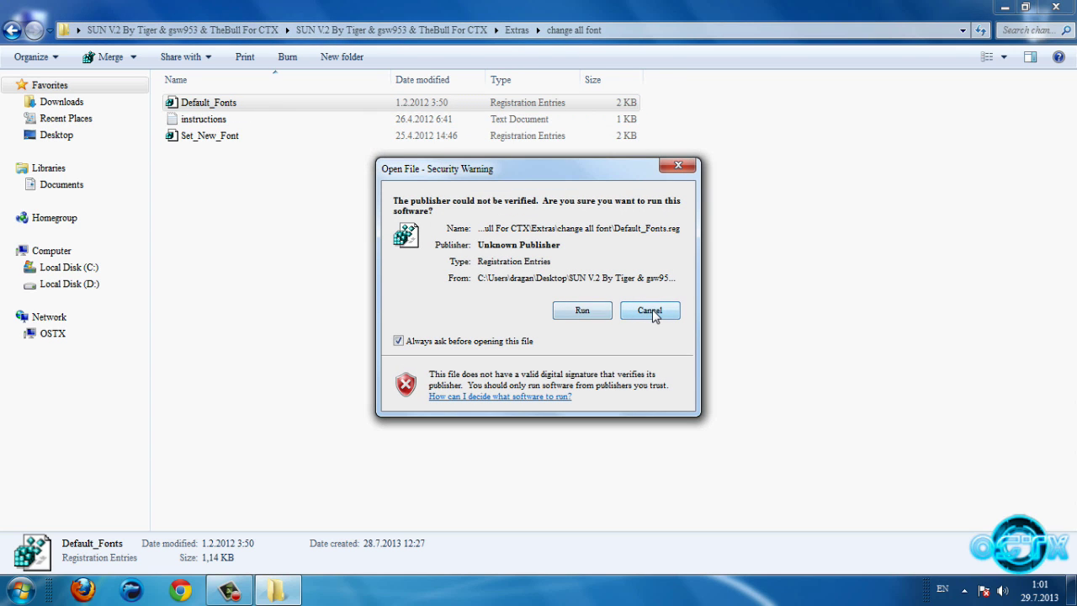
{"action": "left_click", "coordinate": [649, 310]}
{"action": "right_click", "coordinate": [303, 237]}
{"action": "left_click", "coordinate": [339, 330]}
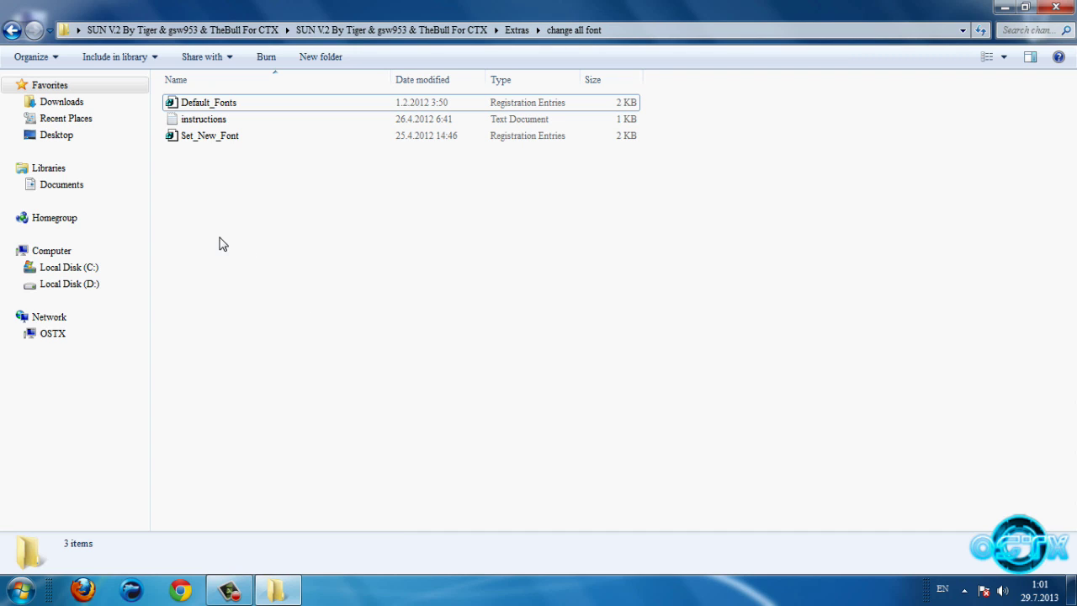
{"action": "left_click", "coordinate": [12, 31]}
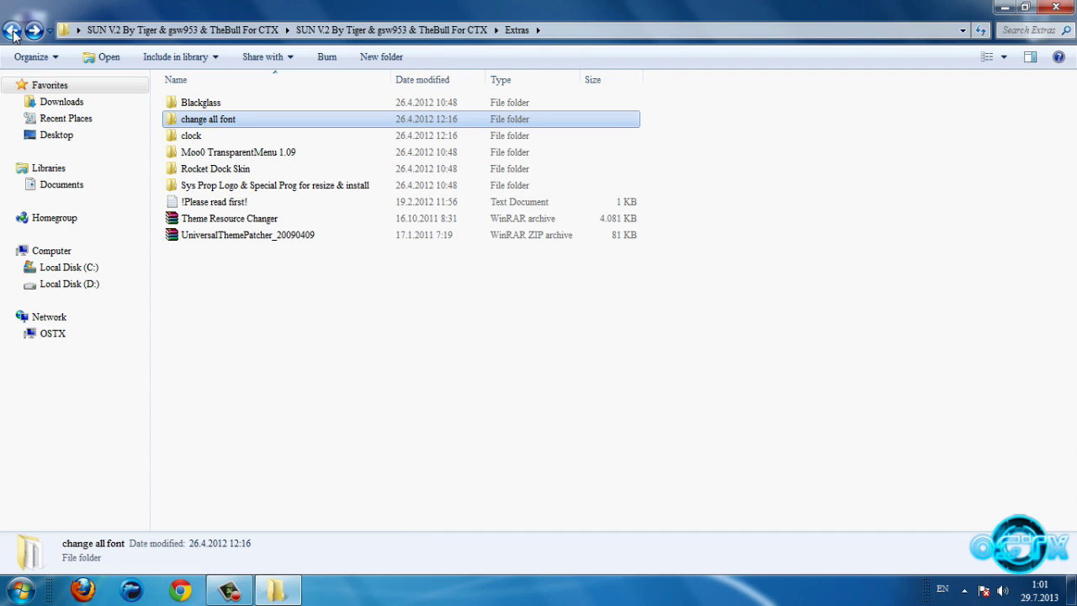
{"action": "double_click", "coordinate": [207, 136]}
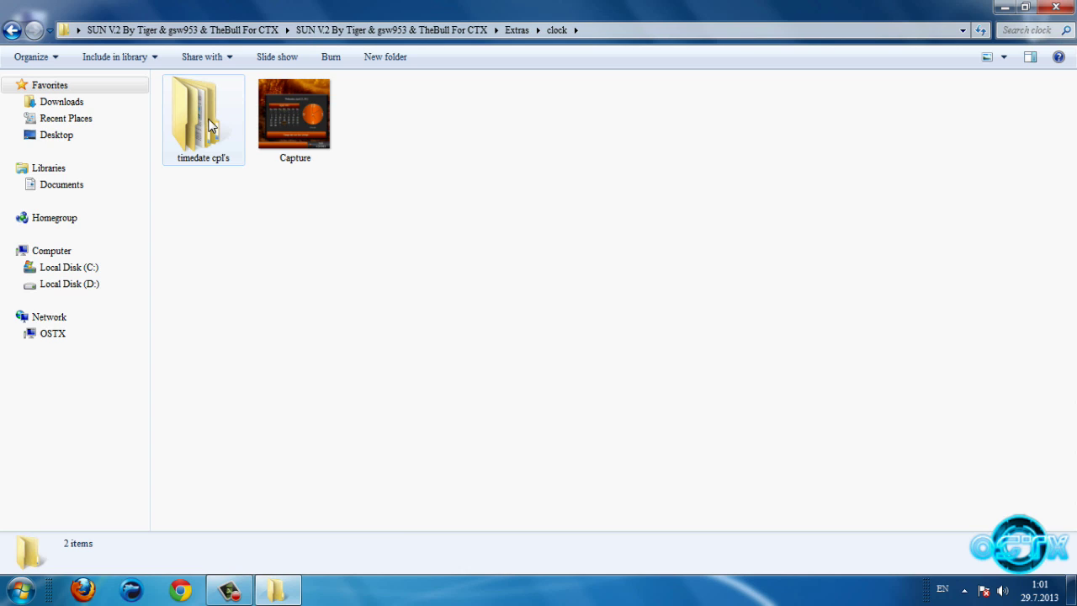
{"action": "double_click", "coordinate": [260, 118]}
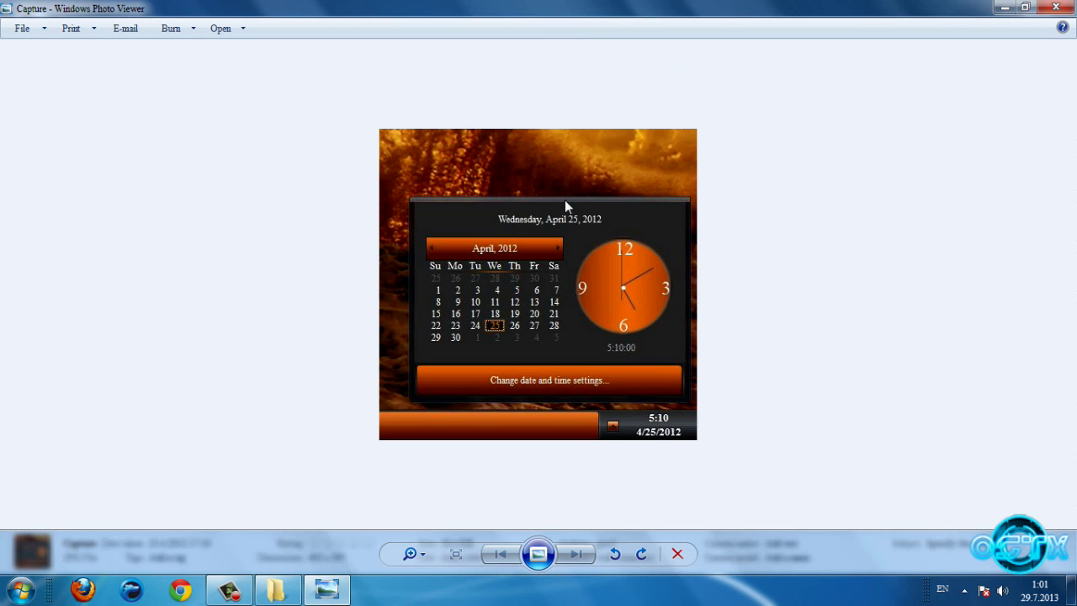
{"action": "left_click", "coordinate": [1040, 591]}
{"action": "left_click", "coordinate": [1069, 7]}
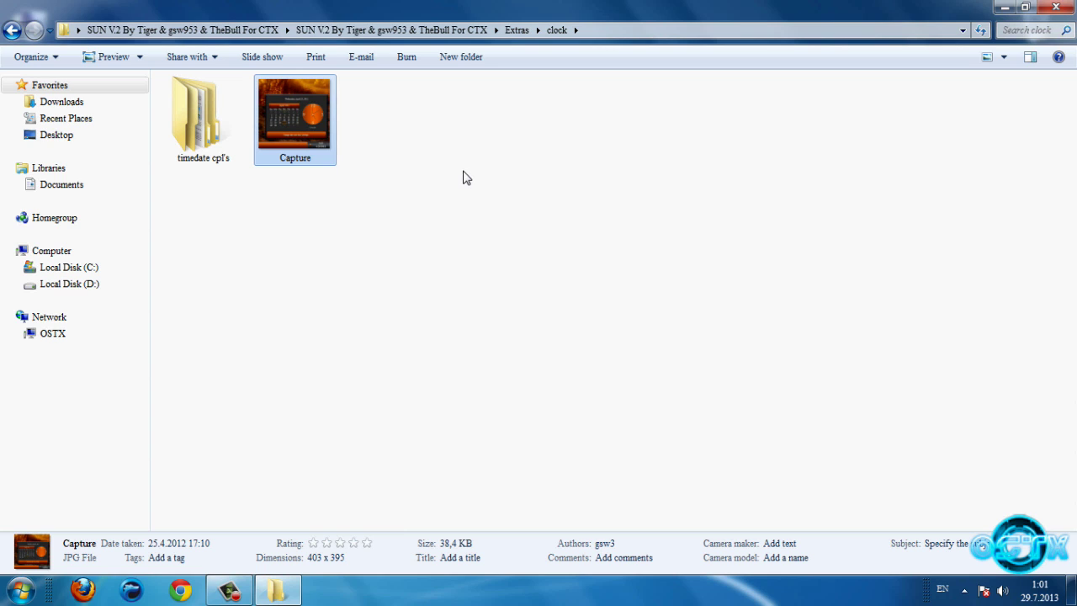
{"action": "double_click", "coordinate": [207, 160]}
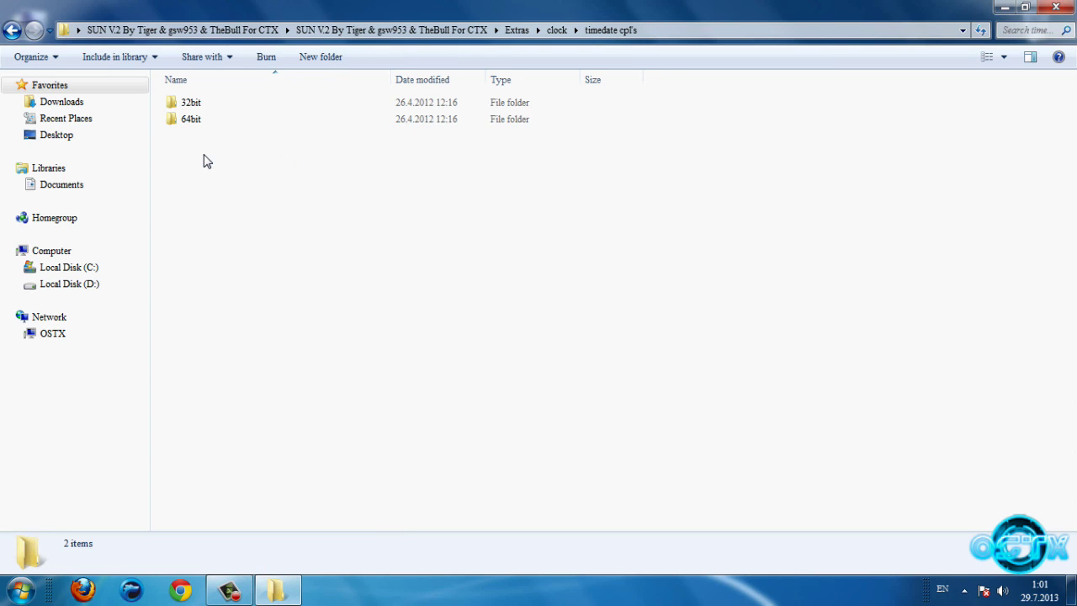
{"action": "left_click", "coordinate": [19, 31]}
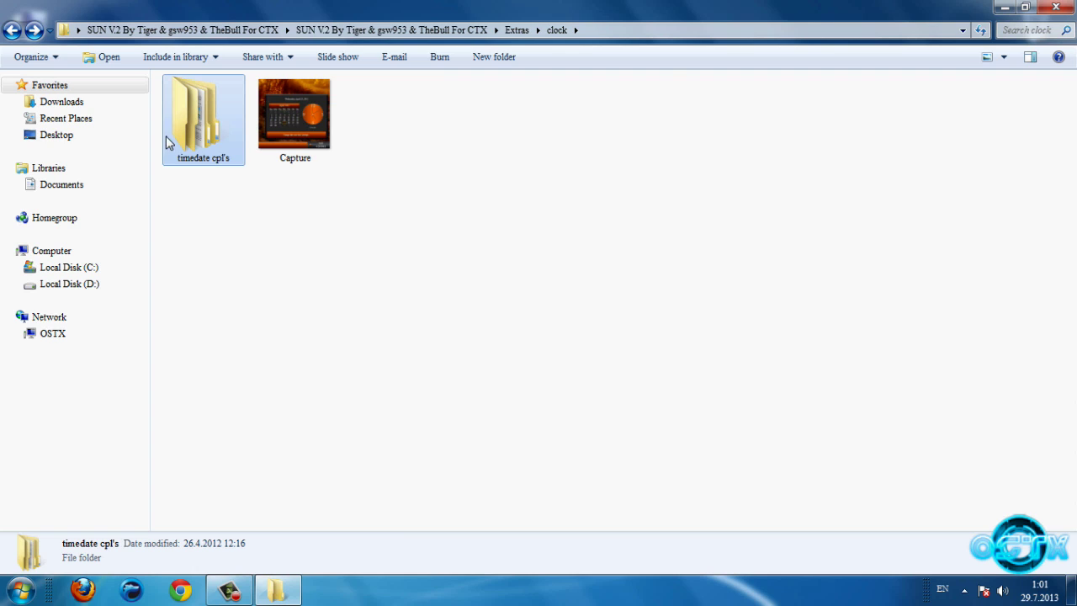
{"action": "left_click", "coordinate": [16, 38]}
{"action": "left_click", "coordinate": [218, 155]}
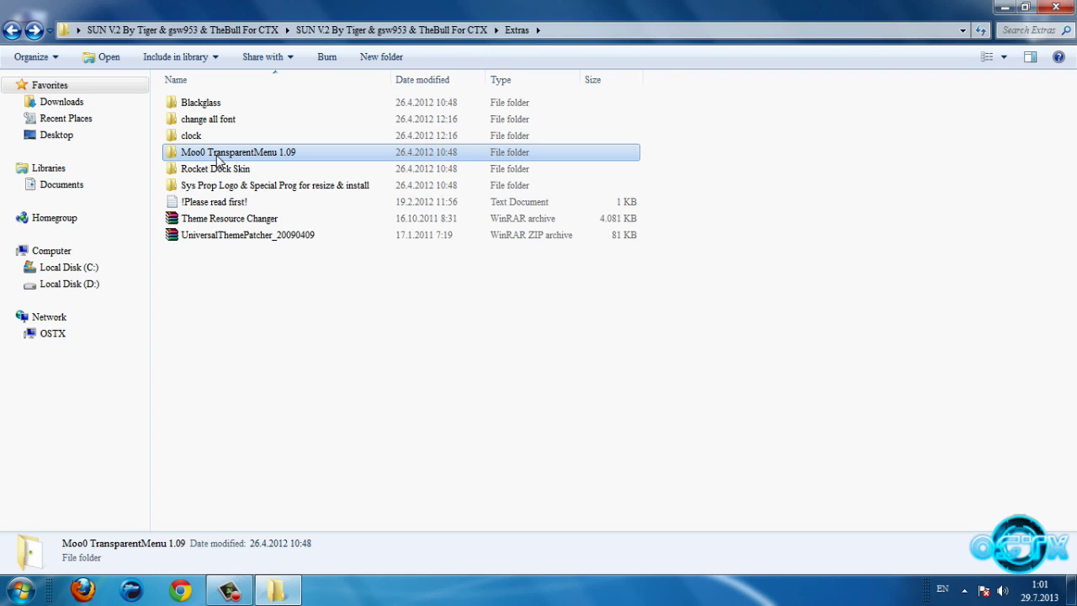
Copy the sun v.2 glass folder from the Rocket Dock Skin folder
{"action": "left_click", "coordinate": [224, 170]}
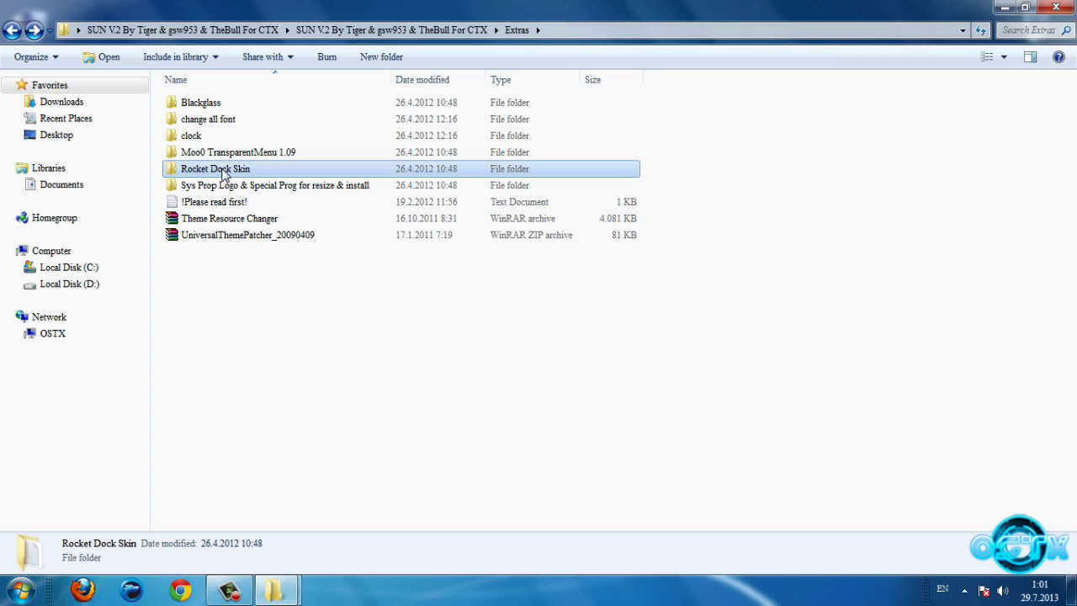
{"action": "double_click", "coordinate": [224, 170]}
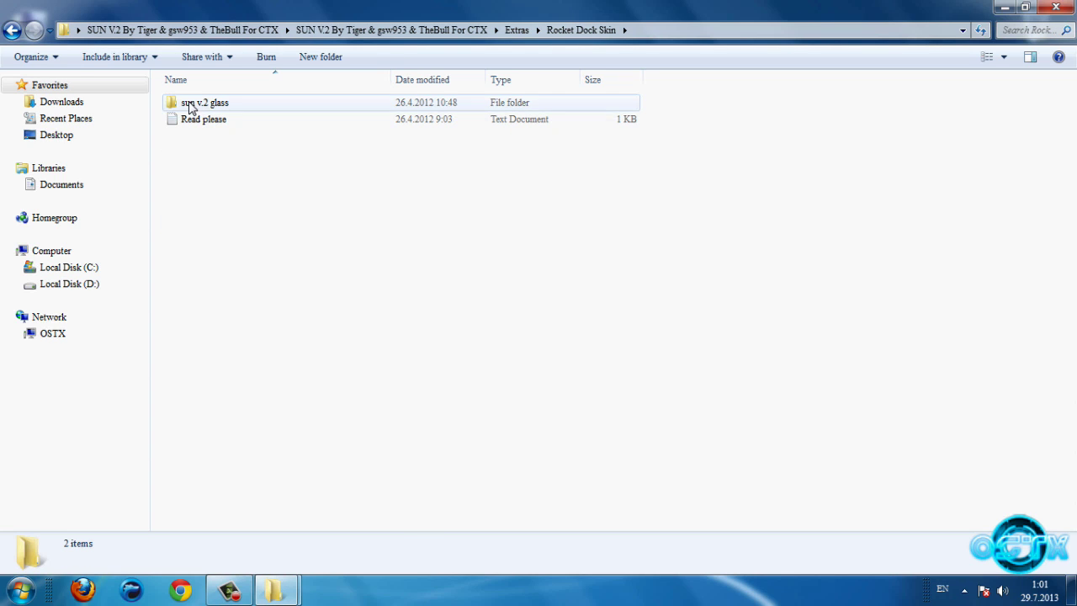
{"action": "right_click", "coordinate": [190, 104]}
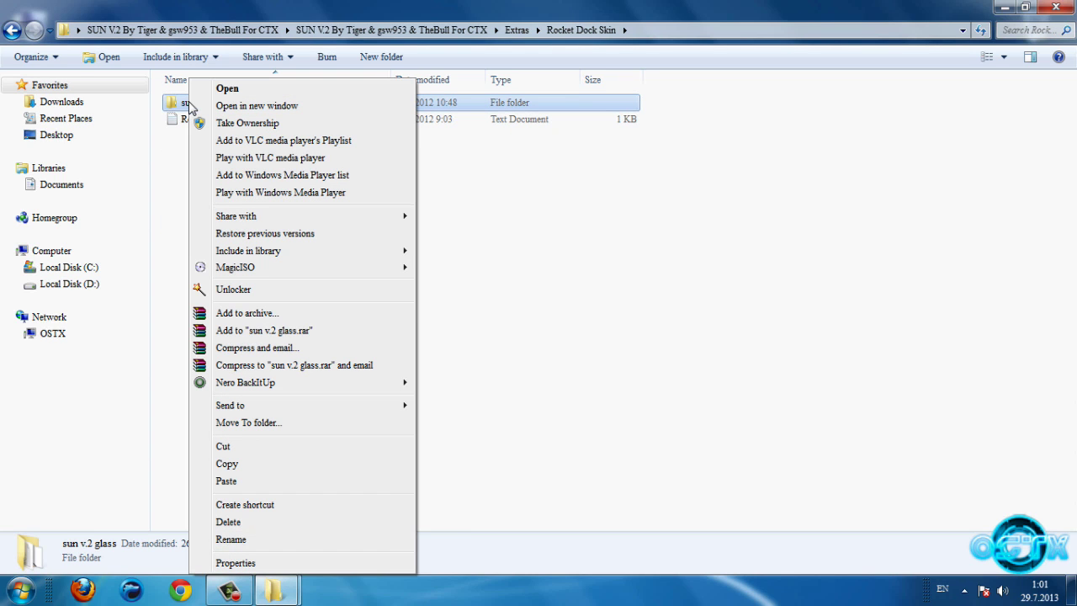
{"action": "left_click", "coordinate": [240, 463]}
Open RocketDock's Skins folder in the install window
{"action": "mouse_move", "coordinate": [278, 594]}
{"action": "left_click", "coordinate": [221, 519]}
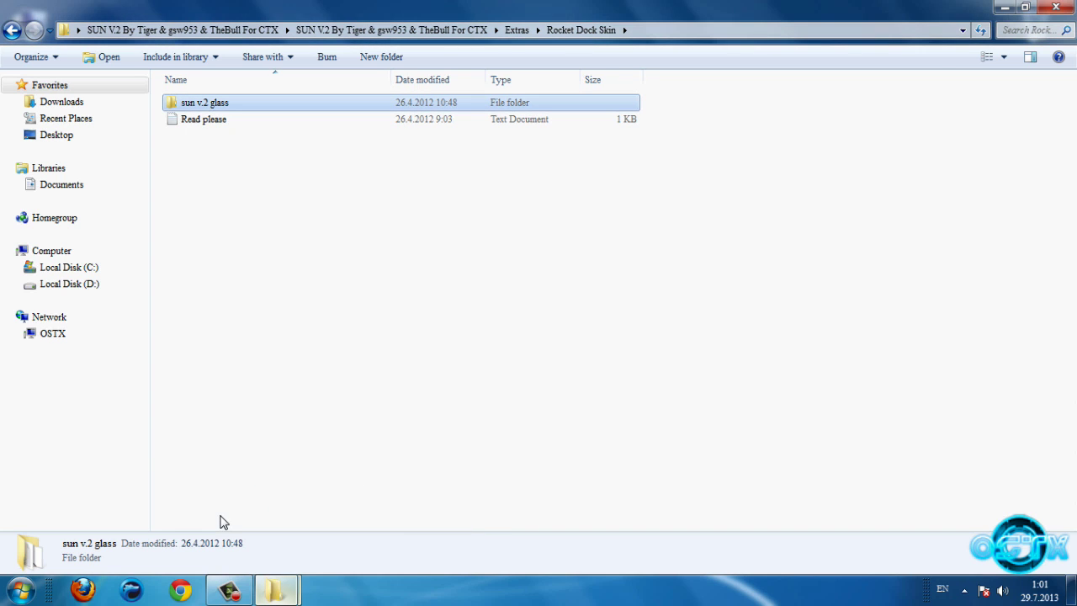
{"action": "left_click", "coordinate": [361, 494]}
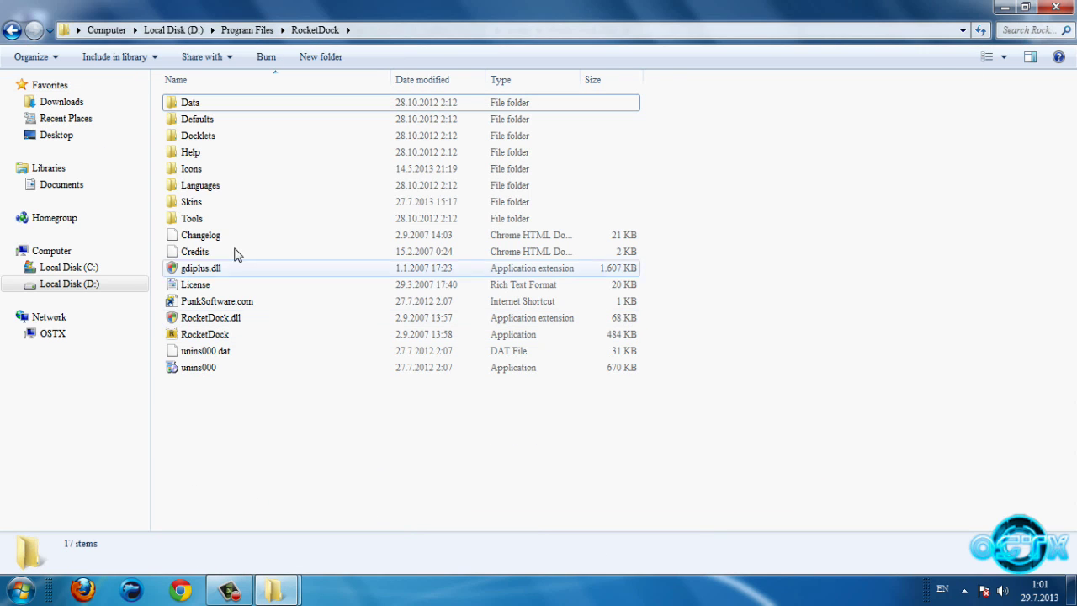
{"action": "left_click", "coordinate": [206, 209]}
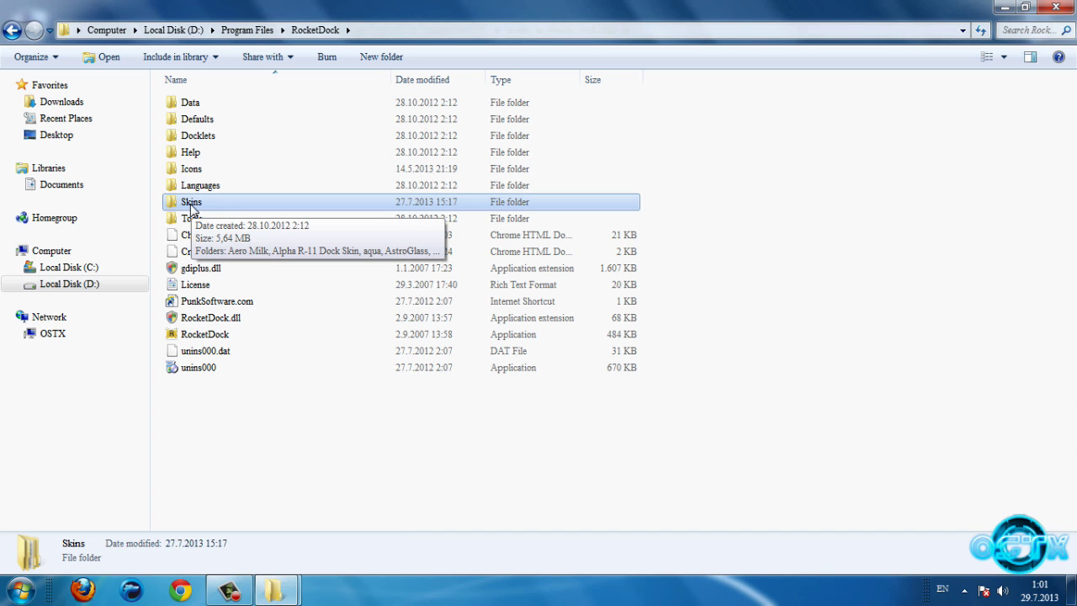
{"action": "double_click", "coordinate": [207, 209]}
Paste sun v.2 glass into Skins, replacing the existing copy, then clear windows off the desktop
{"action": "right_click", "coordinate": [743, 174]}
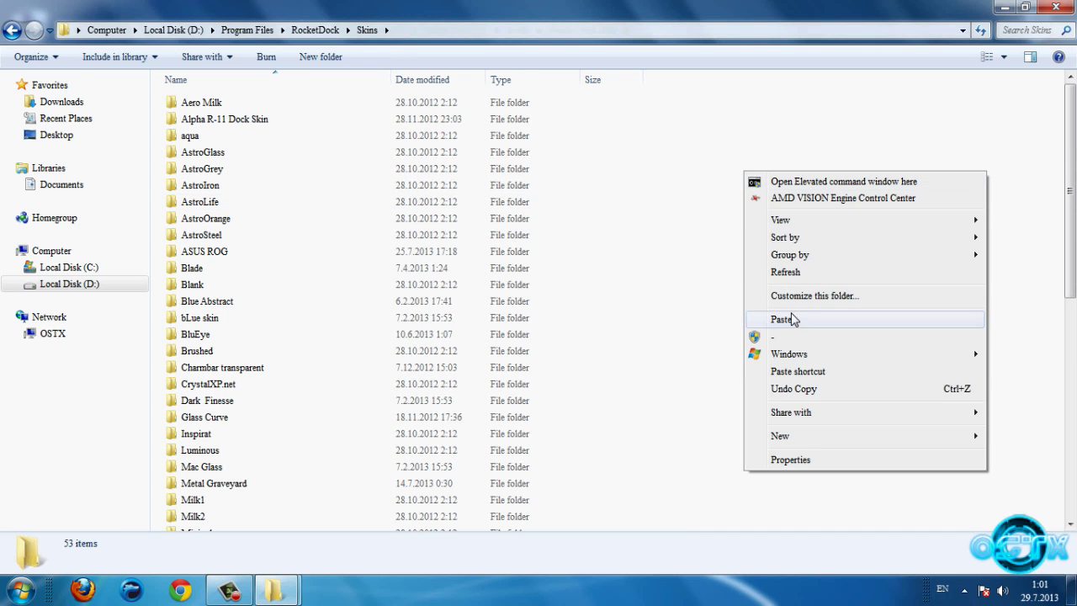
{"action": "left_click", "coordinate": [788, 320]}
{"action": "left_click", "coordinate": [601, 445]}
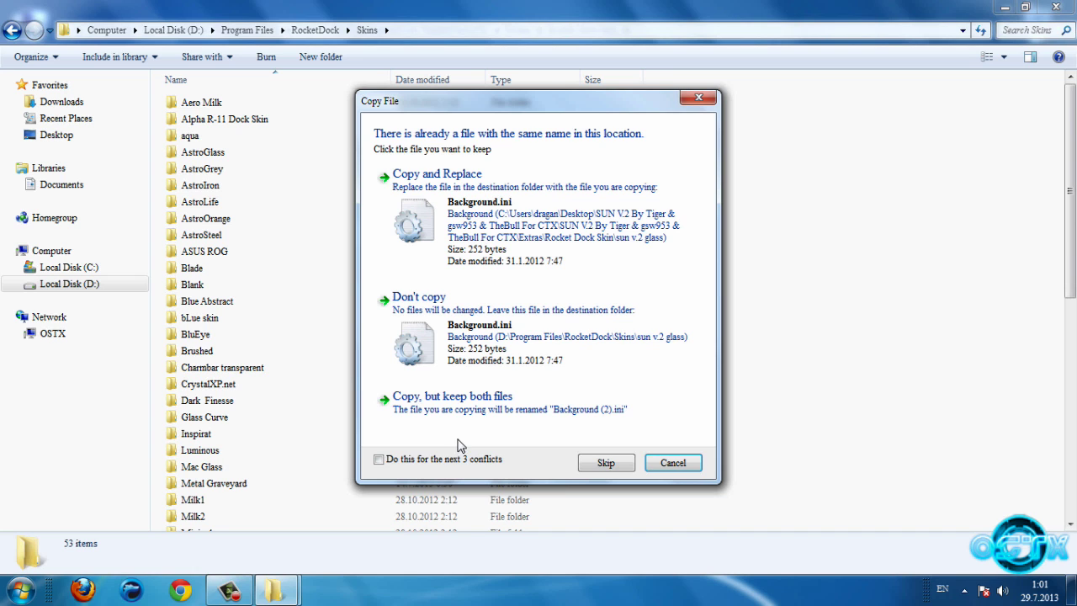
{"action": "left_click", "coordinate": [459, 461]}
{"action": "left_click", "coordinate": [539, 272]}
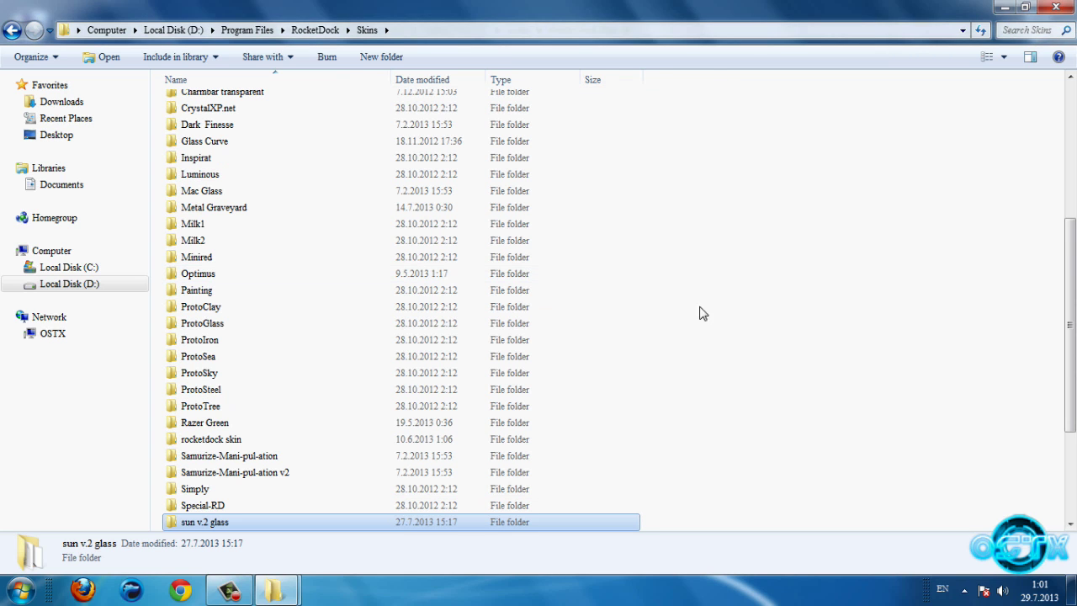
{"action": "left_click", "coordinate": [1057, 10]}
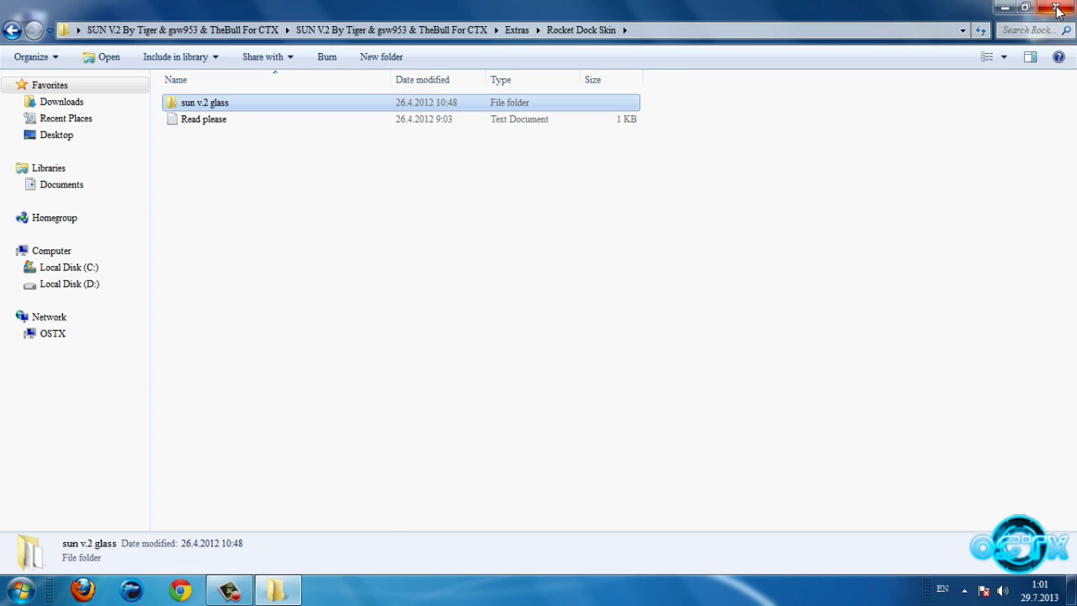
{"action": "left_click", "coordinate": [1004, 8]}
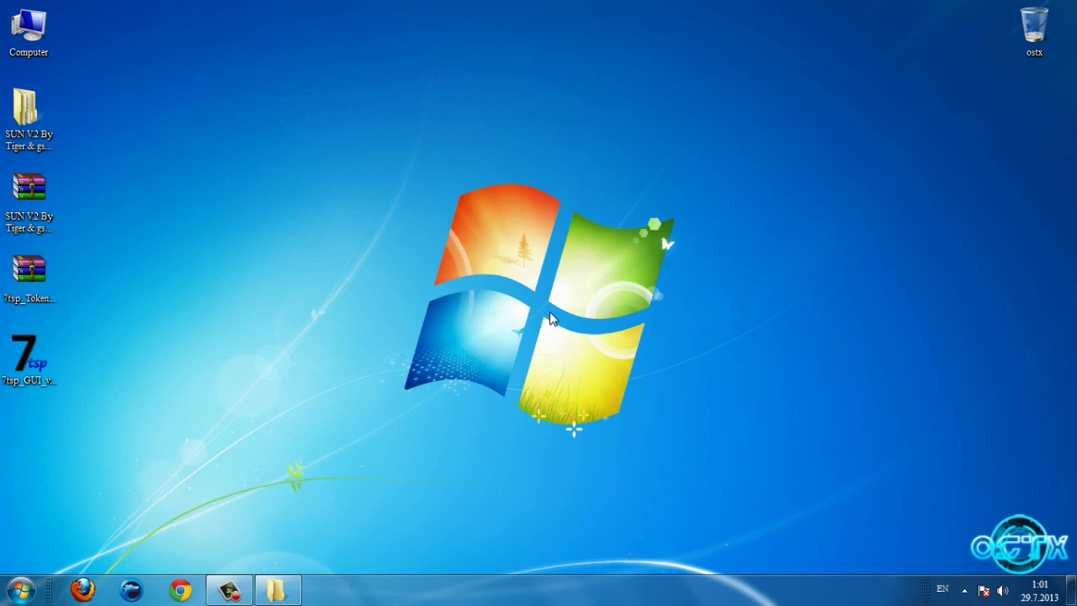
Keep 'sun v.2 glass' as the Style theme in RocketDock's Dock Settings and confirm with OK
{"action": "right_click", "coordinate": [494, 47]}
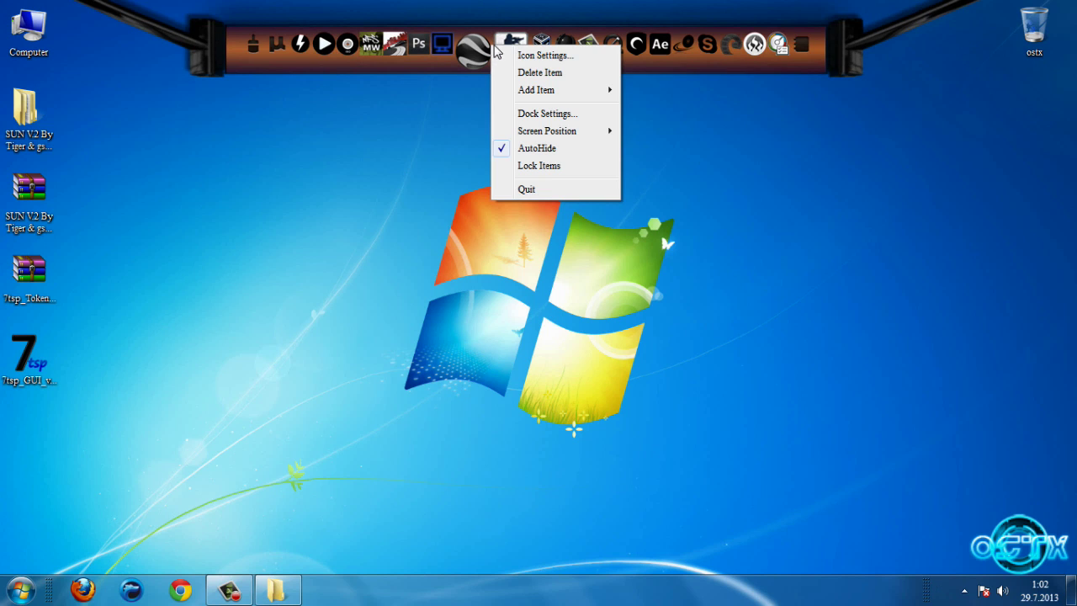
{"action": "left_click", "coordinate": [553, 113]}
{"action": "left_click", "coordinate": [387, 284]}
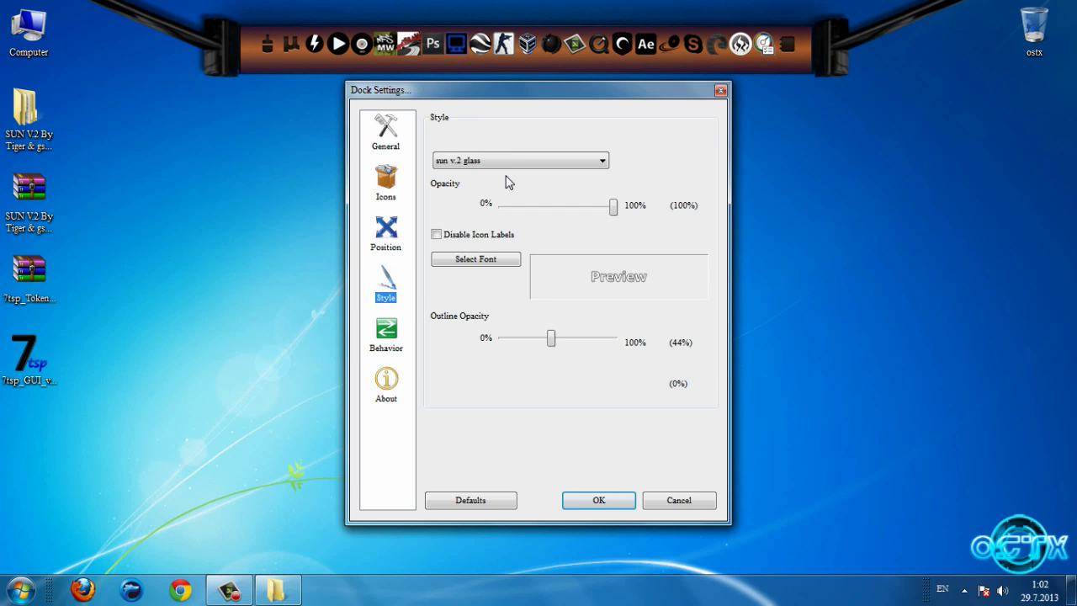
{"action": "left_click", "coordinate": [517, 160]}
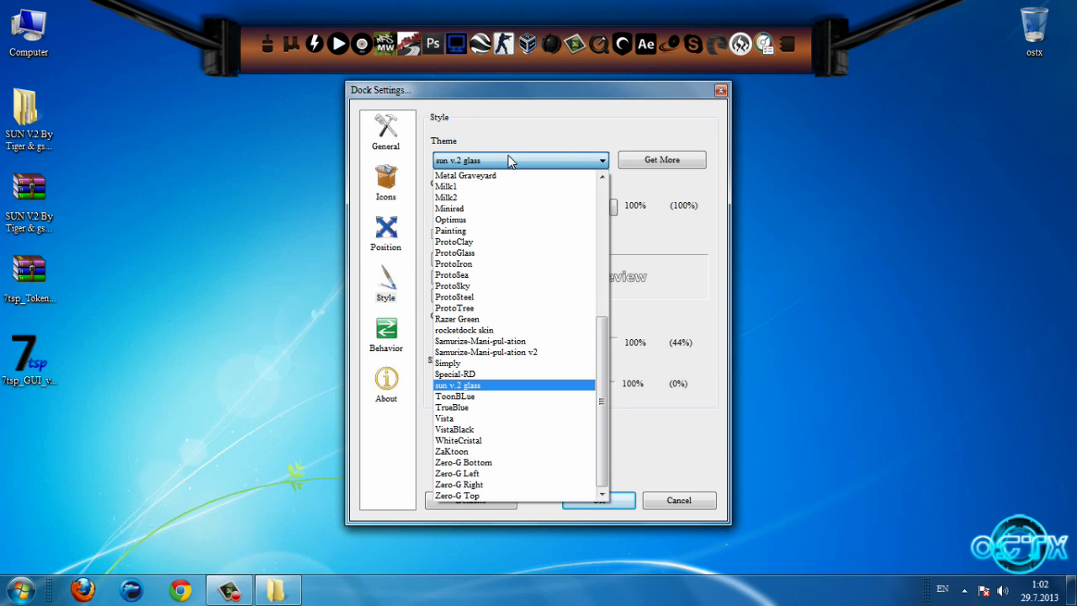
{"action": "left_click", "coordinate": [455, 386]}
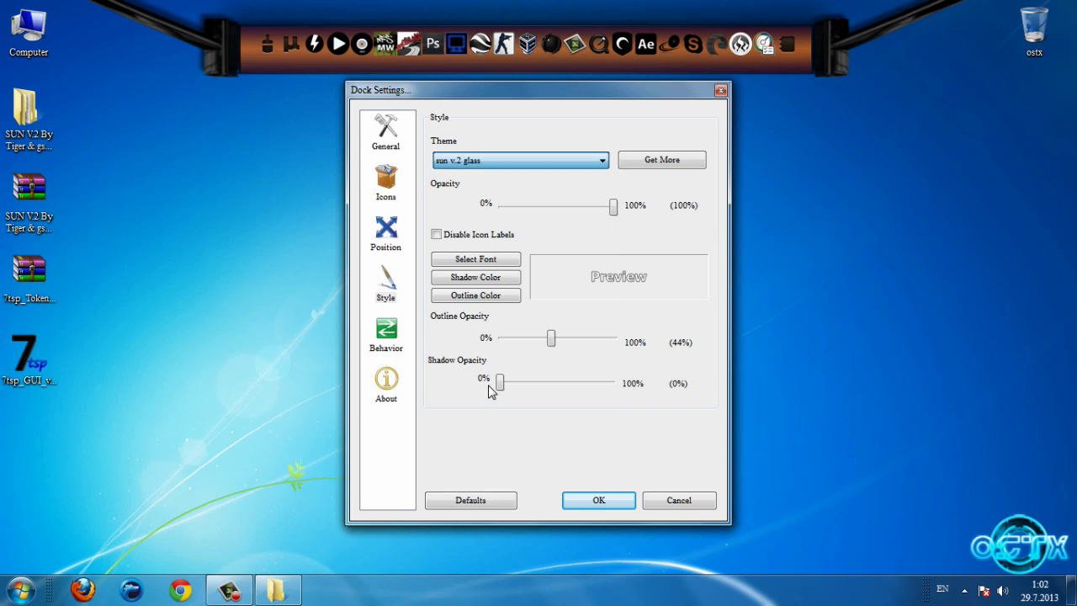
{"action": "left_click", "coordinate": [396, 246]}
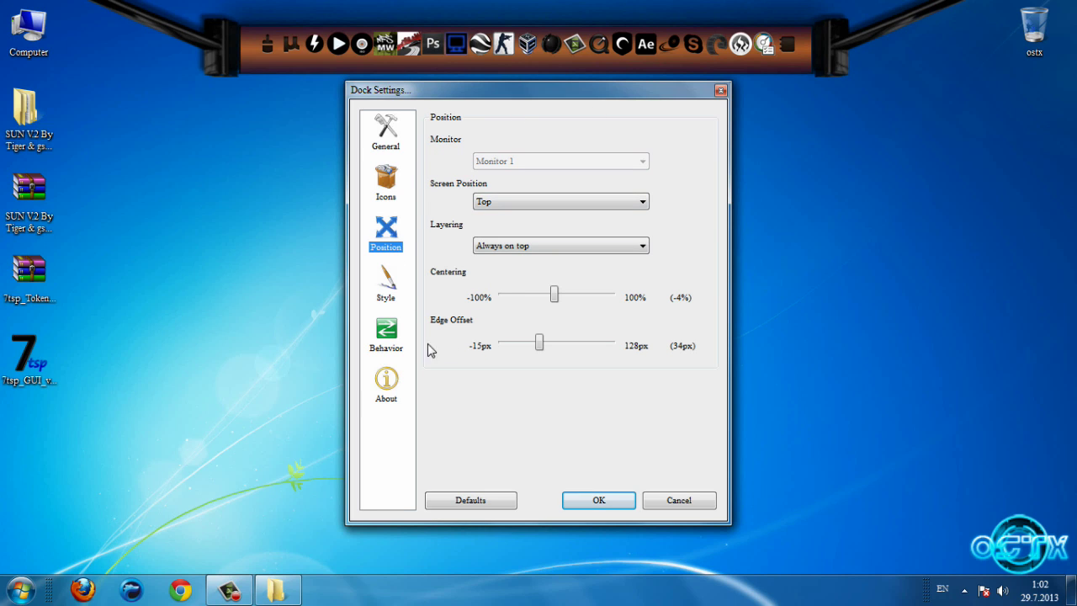
{"action": "left_click", "coordinate": [392, 291]}
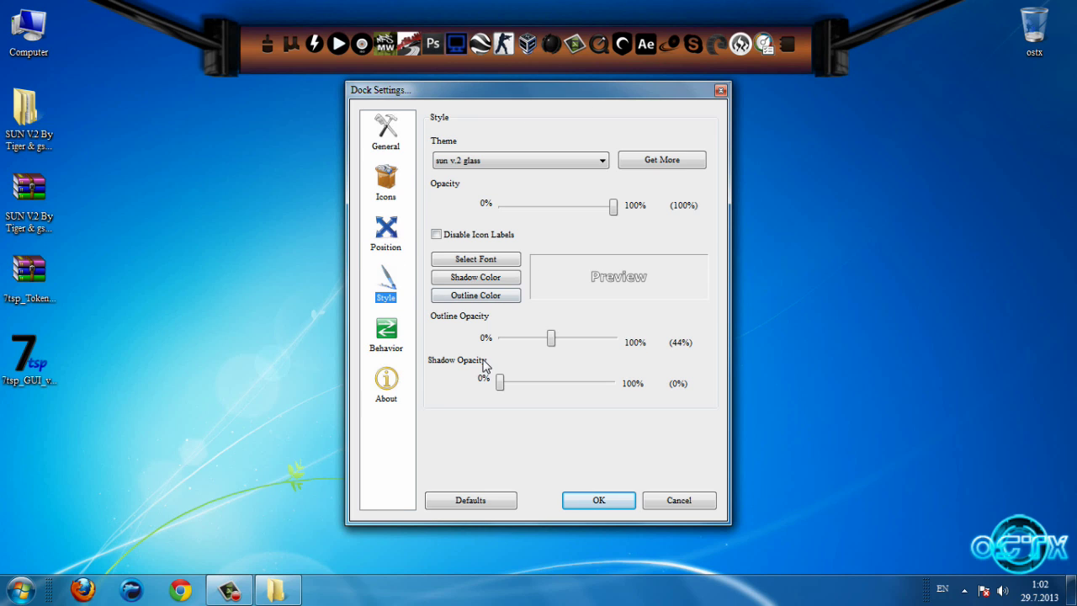
{"action": "left_click", "coordinate": [591, 503]}
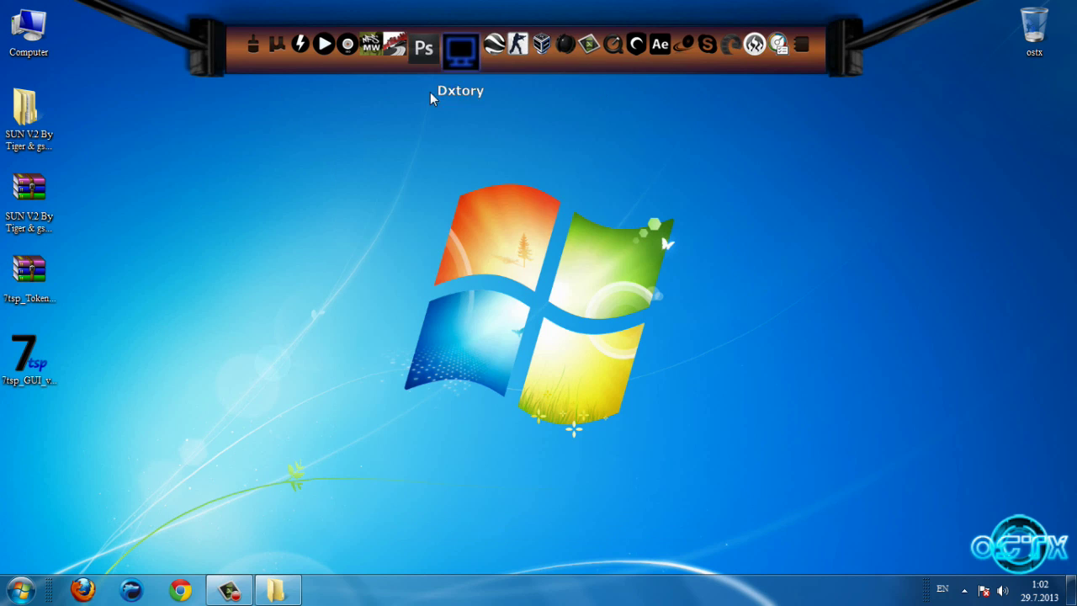
Open the system properties logo folder in Extras and view the current Computer properties
{"action": "left_click", "coordinate": [278, 589]}
{"action": "left_click", "coordinate": [12, 30]}
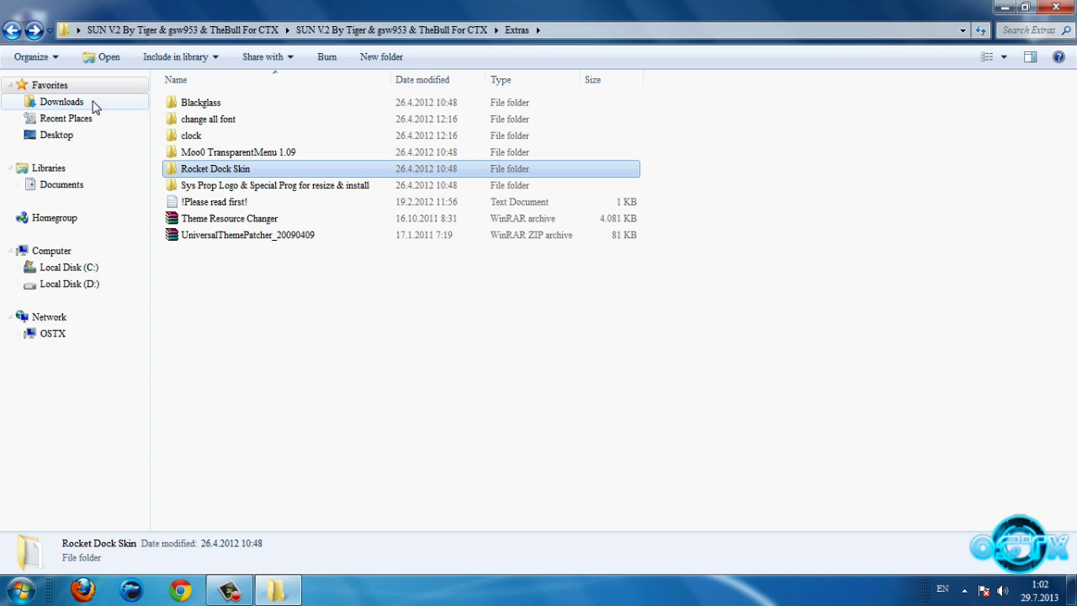
{"action": "double_click", "coordinate": [226, 187]}
{"action": "left_click", "coordinate": [18, 591]}
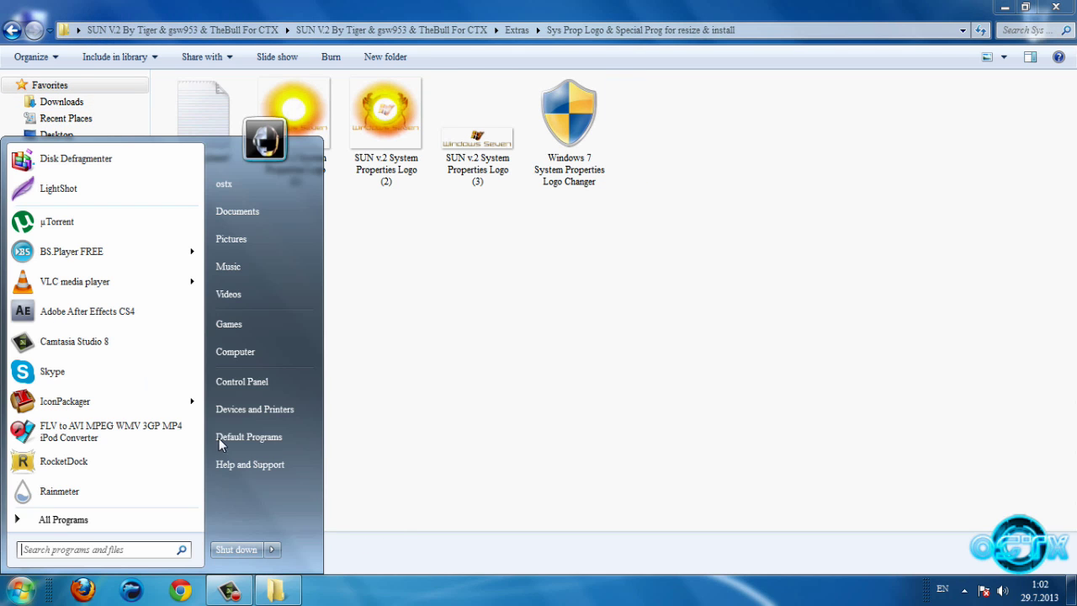
{"action": "right_click", "coordinate": [249, 355]}
{"action": "left_click", "coordinate": [292, 507]}
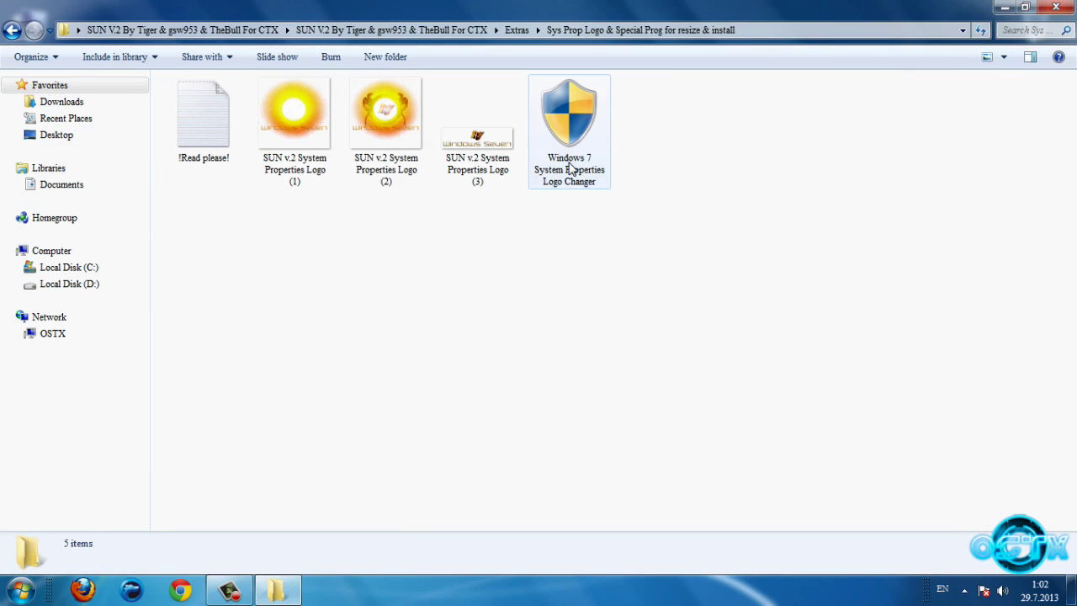
Launch and allow the Windows 7 System Properties Logo Changer
{"action": "double_click", "coordinate": [569, 165]}
{"action": "left_click", "coordinate": [581, 311]}
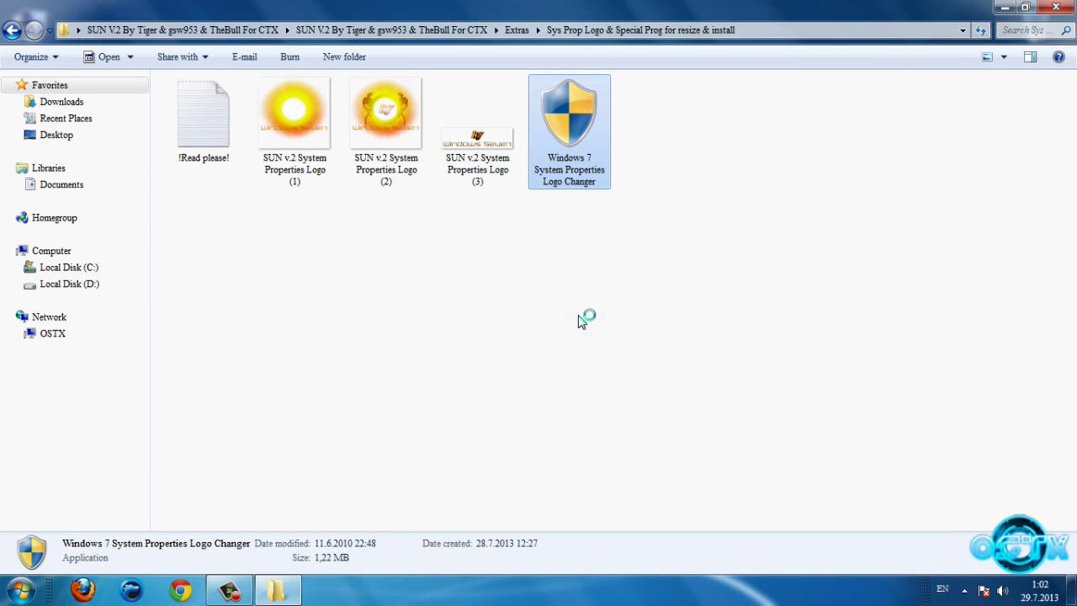
{"action": "left_click_drag", "start_coordinate": [566, 166], "coordinate": [561, 214]}
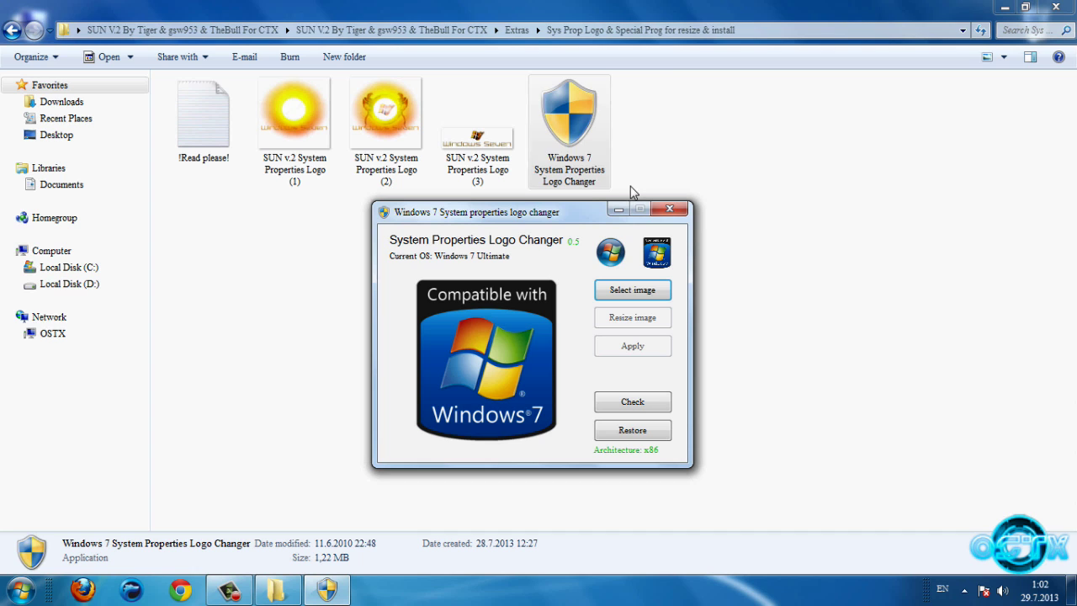
{"action": "left_click", "coordinate": [670, 209]}
{"action": "left_click", "coordinate": [326, 589]}
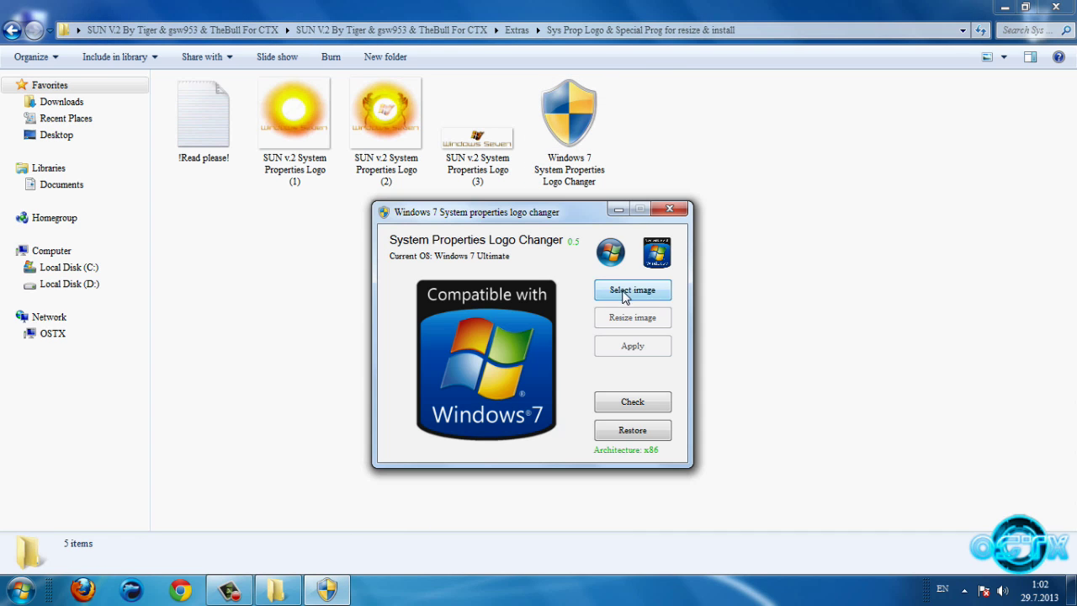
Load SUN v.2 System Properties Logo (1) from the desktop SUN V.2 Extras folder
{"action": "left_click", "coordinate": [627, 291]}
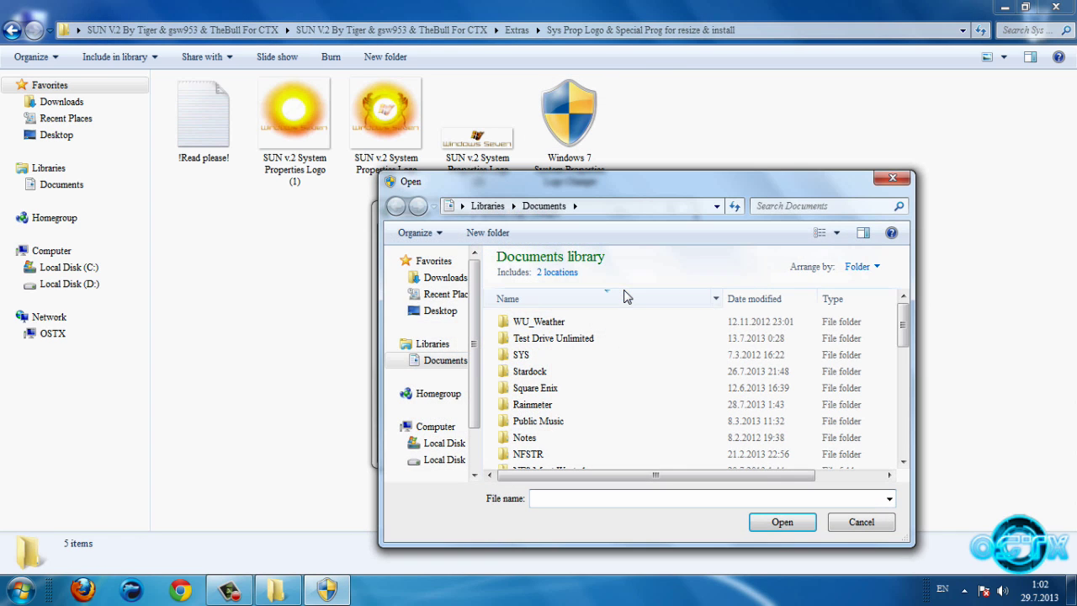
{"action": "left_click", "coordinate": [440, 310]}
{"action": "double_click", "coordinate": [758, 362]}
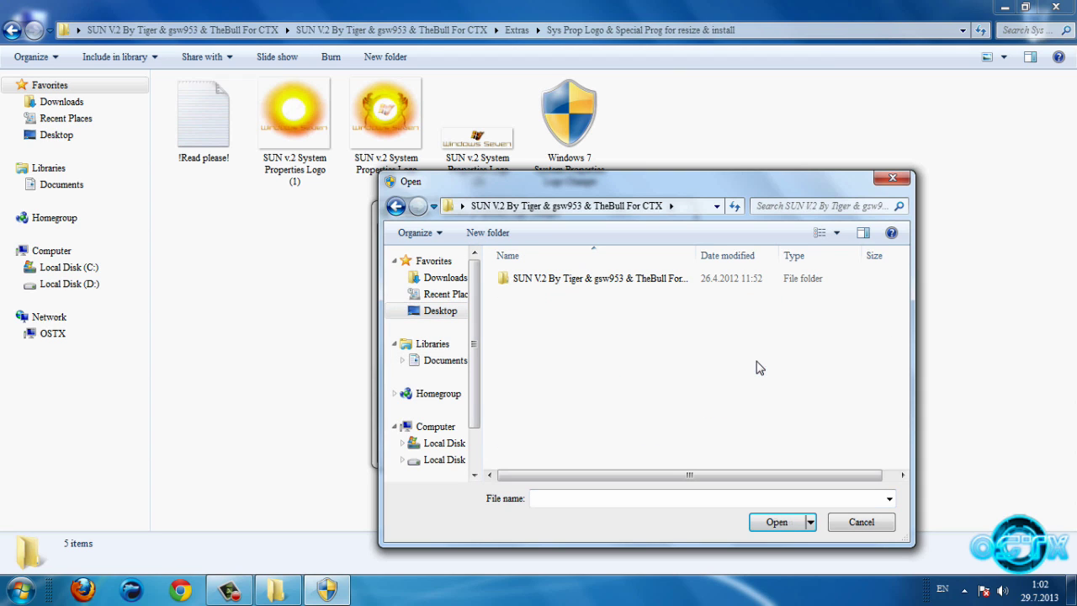
{"action": "double_click", "coordinate": [604, 283]}
{"action": "double_click", "coordinate": [604, 281]}
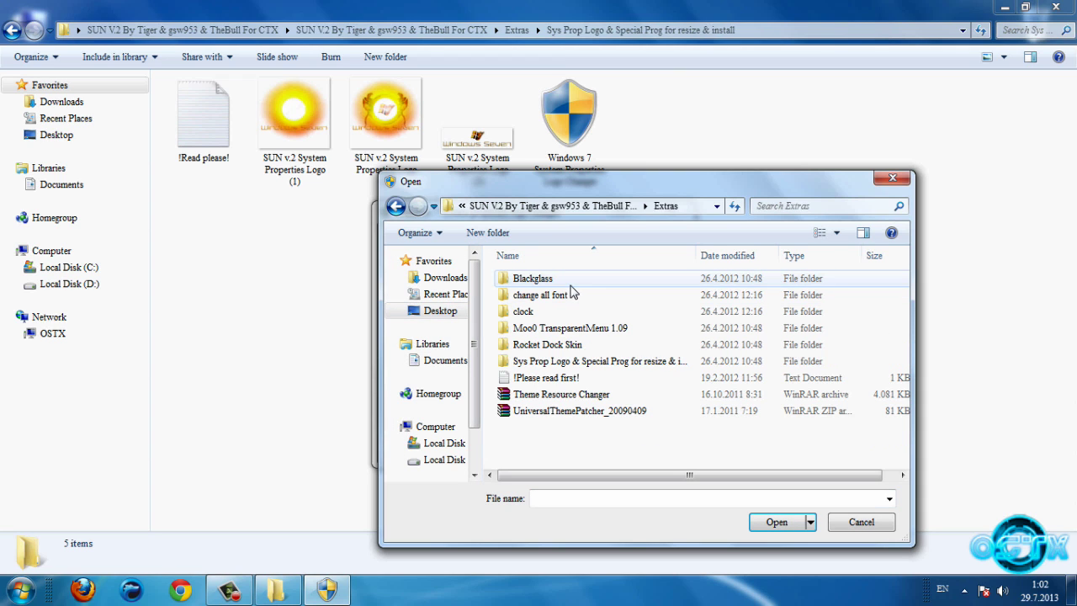
{"action": "double_click", "coordinate": [577, 361]}
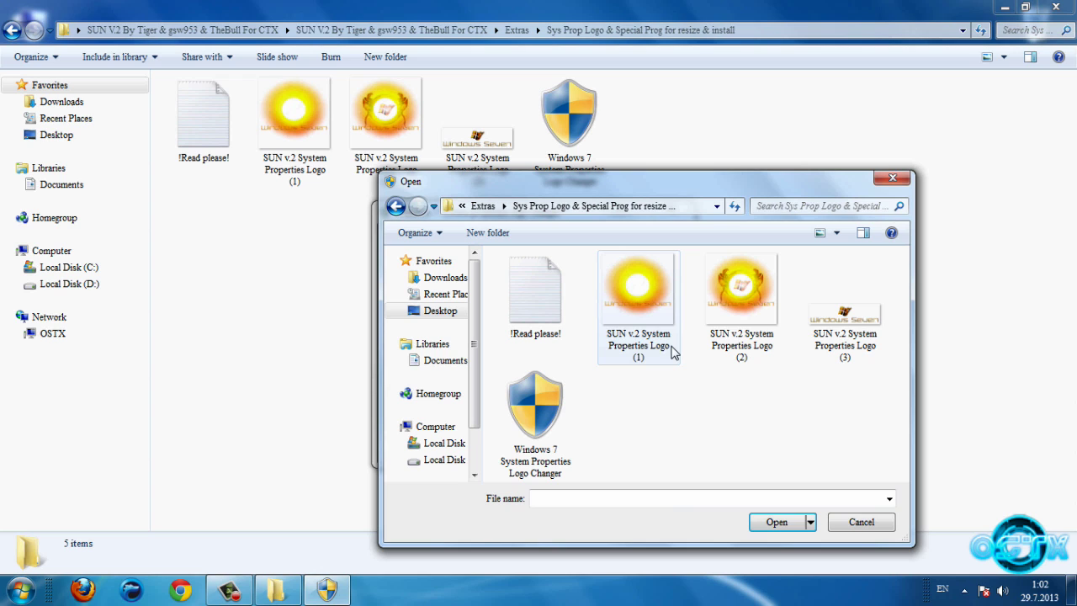
{"action": "left_click", "coordinate": [656, 358]}
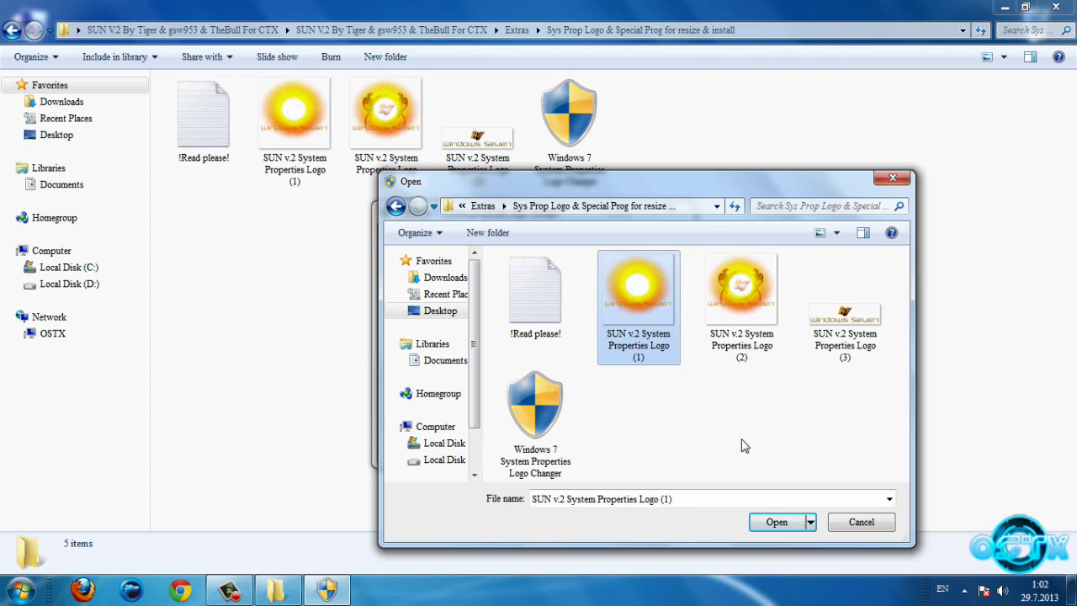
{"action": "left_click", "coordinate": [777, 522]}
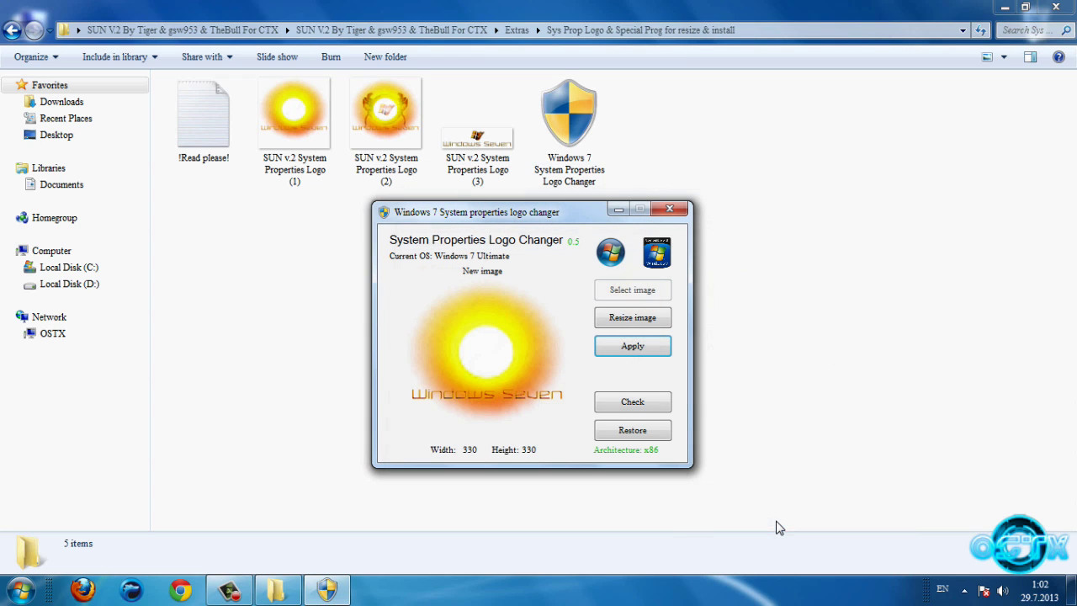
Apply the sun logo, verify it in System Properties, and close the changer
{"action": "left_click", "coordinate": [632, 349]}
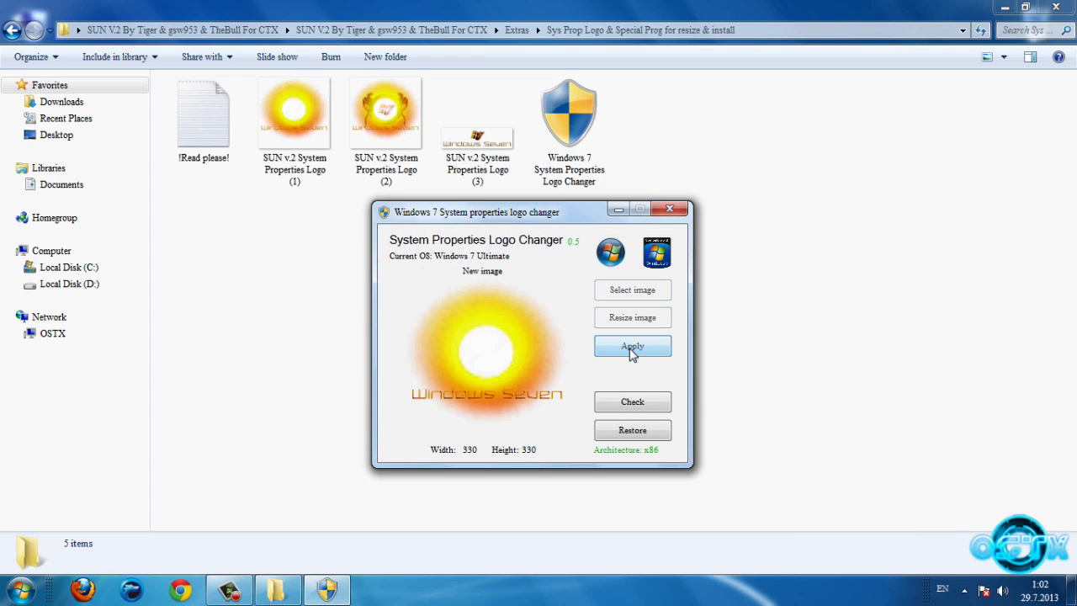
{"action": "left_click", "coordinate": [626, 404]}
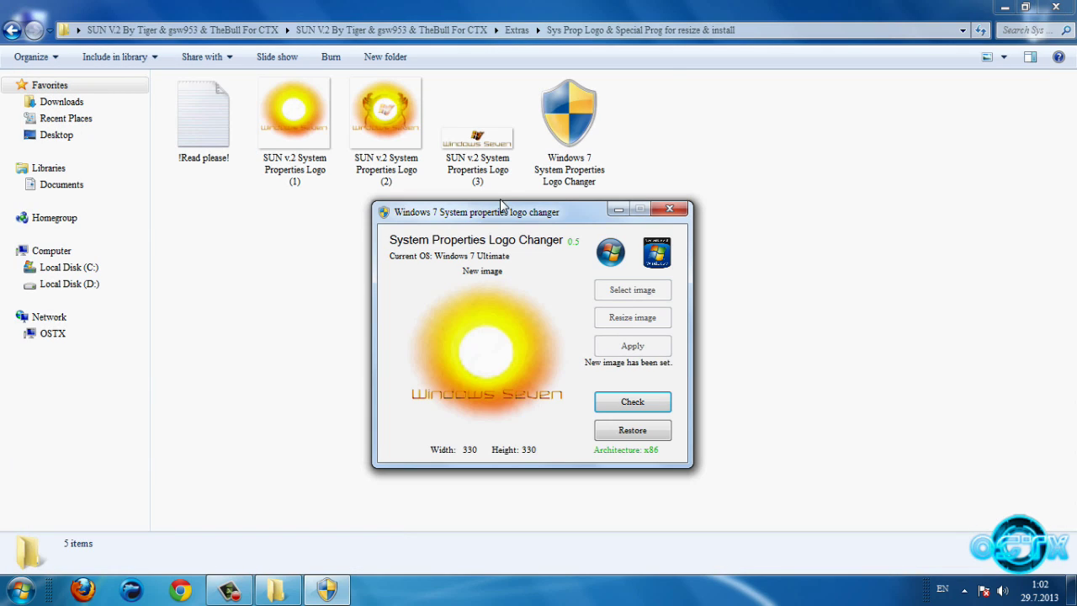
{"action": "left_click_drag", "start_coordinate": [502, 204], "coordinate": [393, 179]}
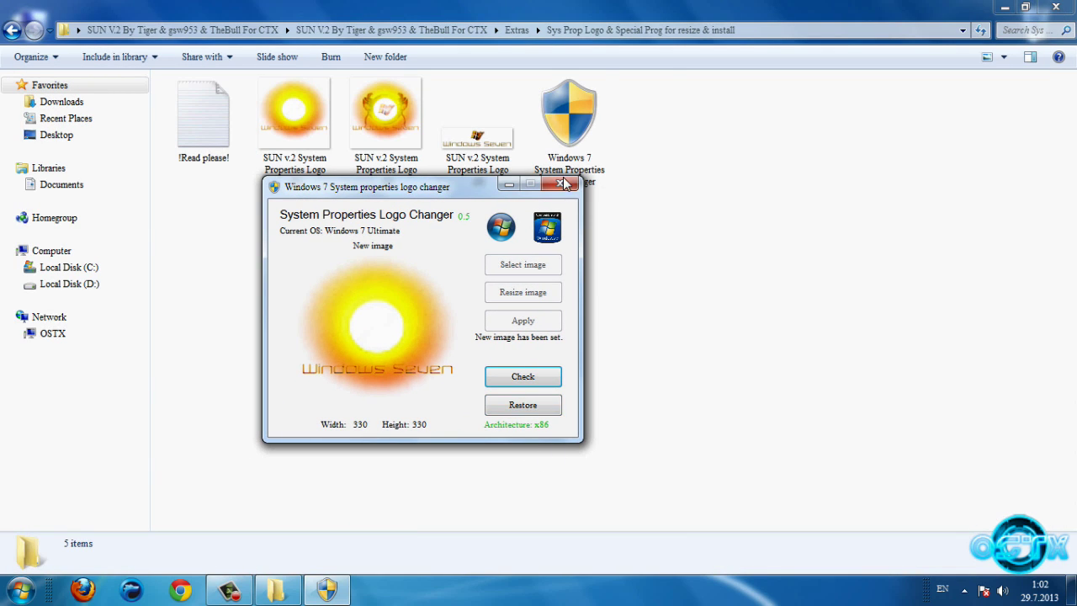
{"action": "left_click", "coordinate": [562, 183]}
{"action": "left_click", "coordinate": [12, 30]}
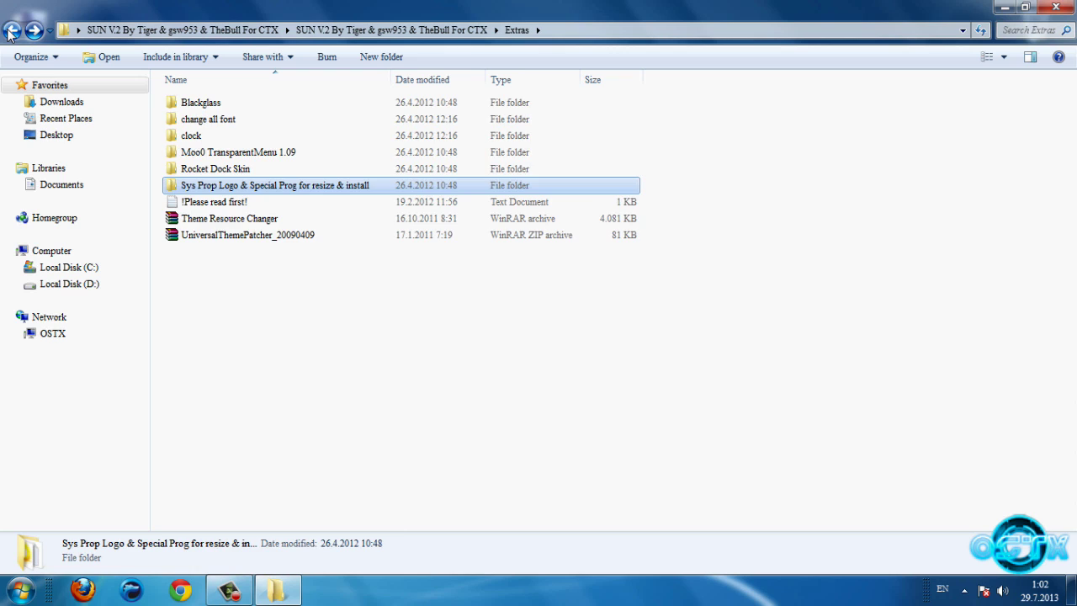
Copy both SUN v2 items from the Theme\theme folder
{"action": "left_click", "coordinate": [10, 32]}
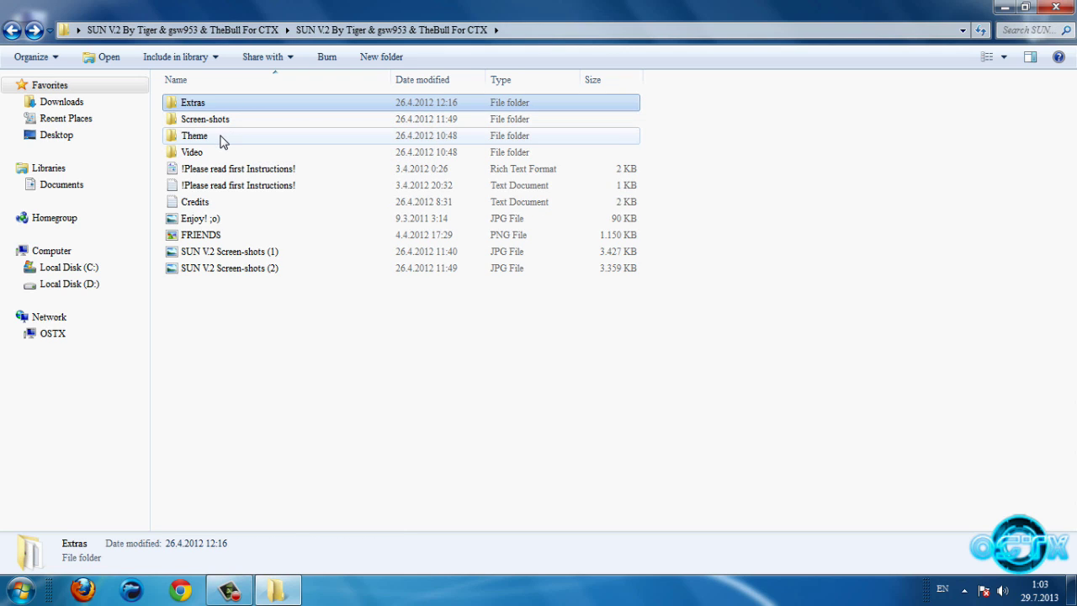
{"action": "double_click", "coordinate": [223, 141]}
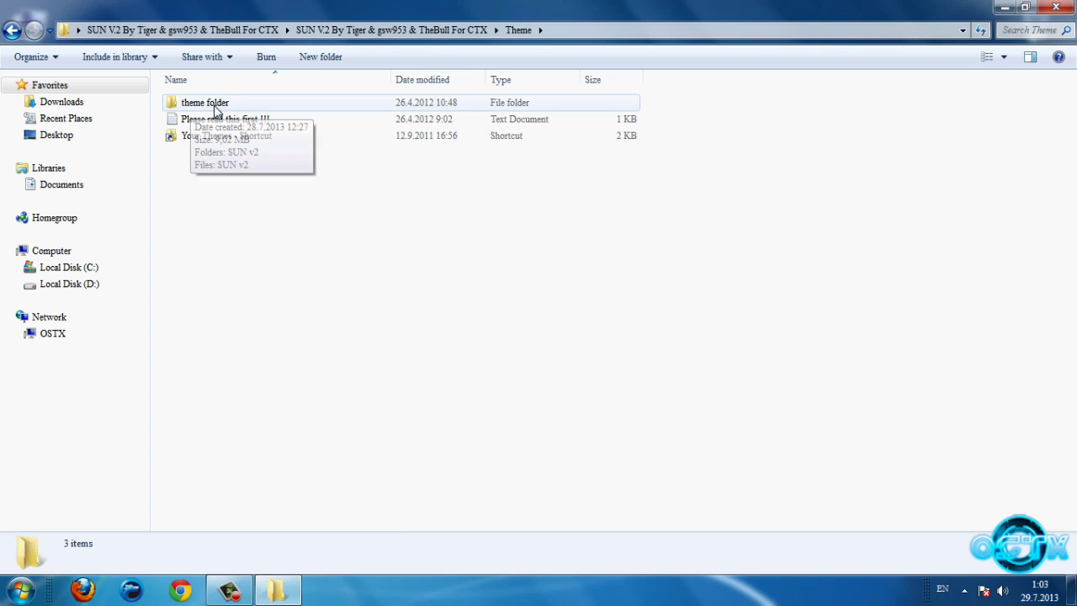
{"action": "double_click", "coordinate": [228, 105]}
{"action": "left_click_drag", "start_coordinate": [284, 149], "coordinate": [200, 110]}
{"action": "right_click", "coordinate": [201, 109]}
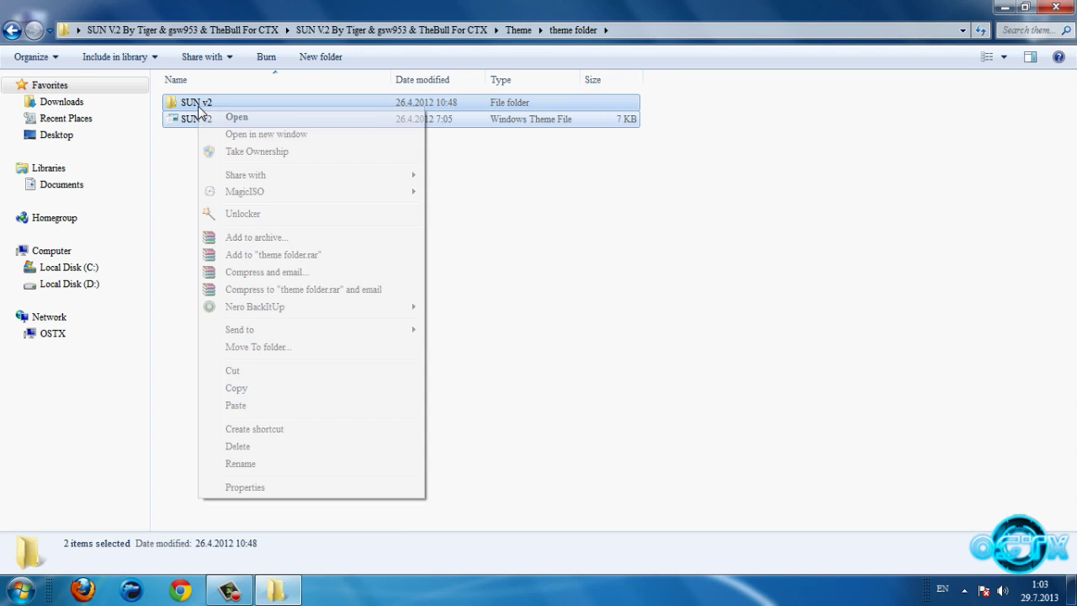
{"action": "left_click", "coordinate": [247, 385]}
Paste the SUN v2 items into C:\Windows\Resources\Themes
{"action": "left_click", "coordinate": [114, 266]}
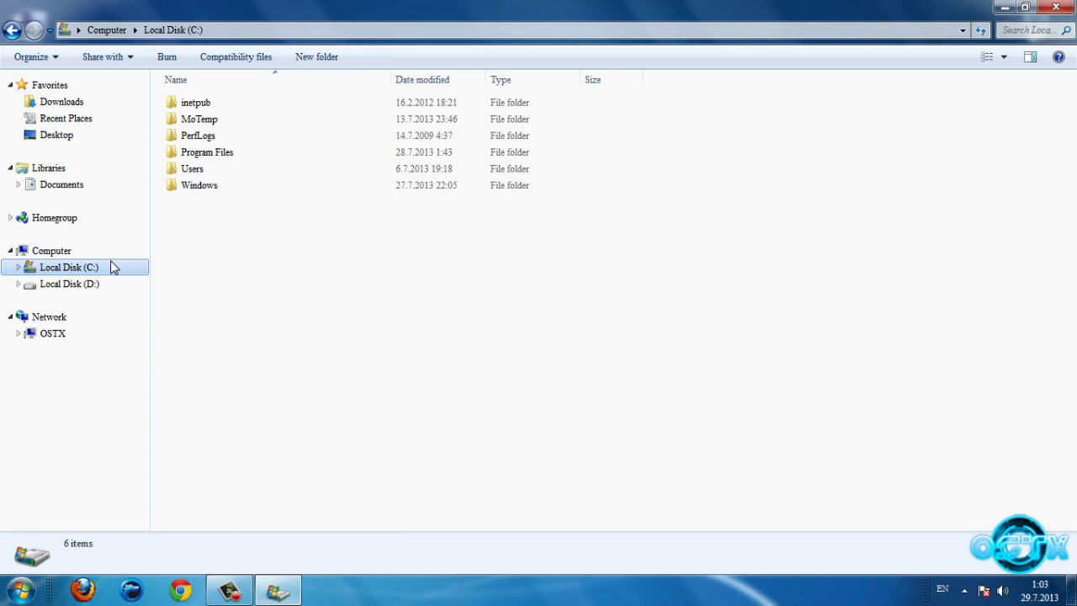
{"action": "double_click", "coordinate": [217, 150]}
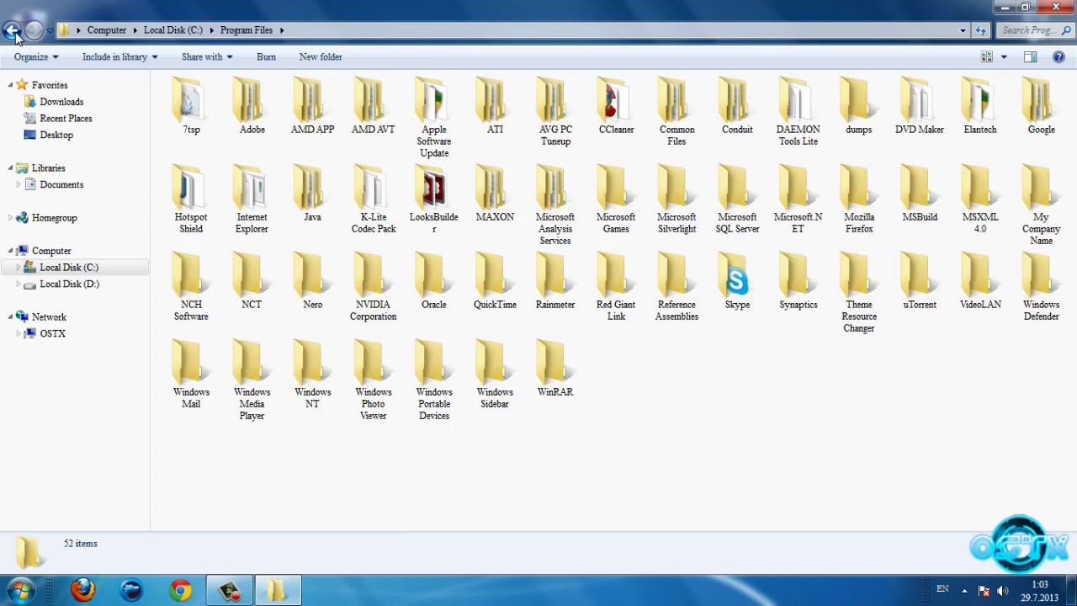
{"action": "key", "text": "BackSpace"}
{"action": "double_click", "coordinate": [206, 182]}
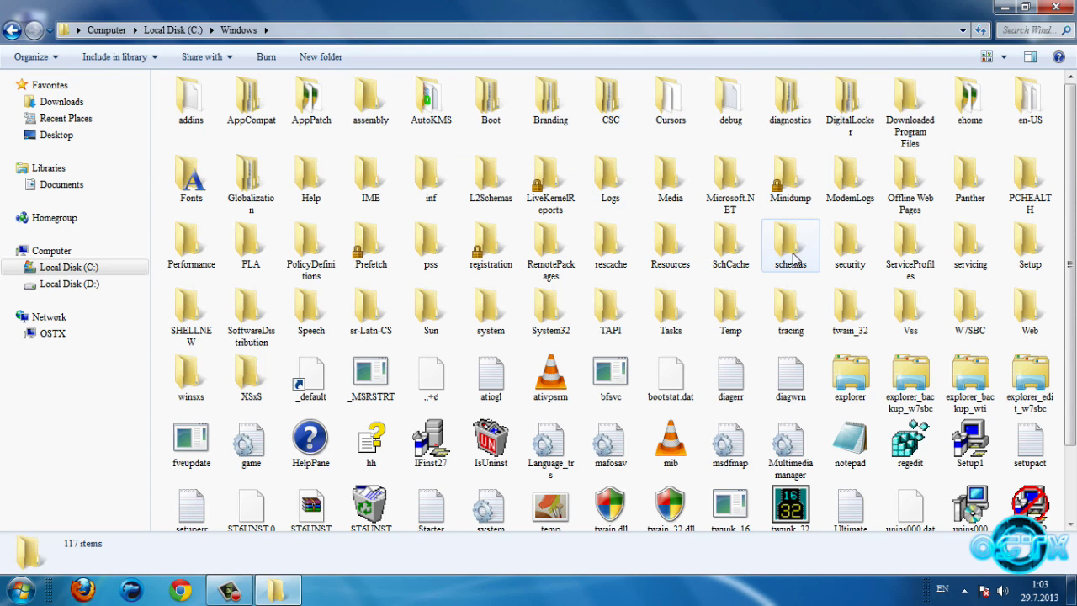
{"action": "left_click", "coordinate": [681, 266]}
{"action": "double_click", "coordinate": [681, 265]}
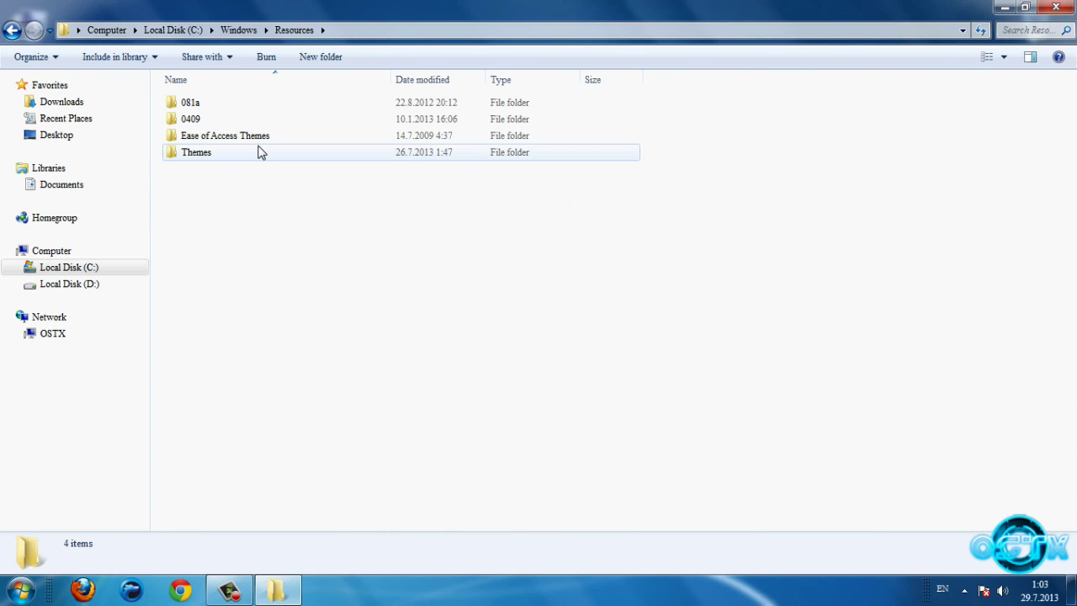
{"action": "right_click", "coordinate": [261, 152]}
{"action": "left_click", "coordinate": [185, 154]}
{"action": "double_click", "coordinate": [185, 154]}
{"action": "right_click", "coordinate": [870, 160]}
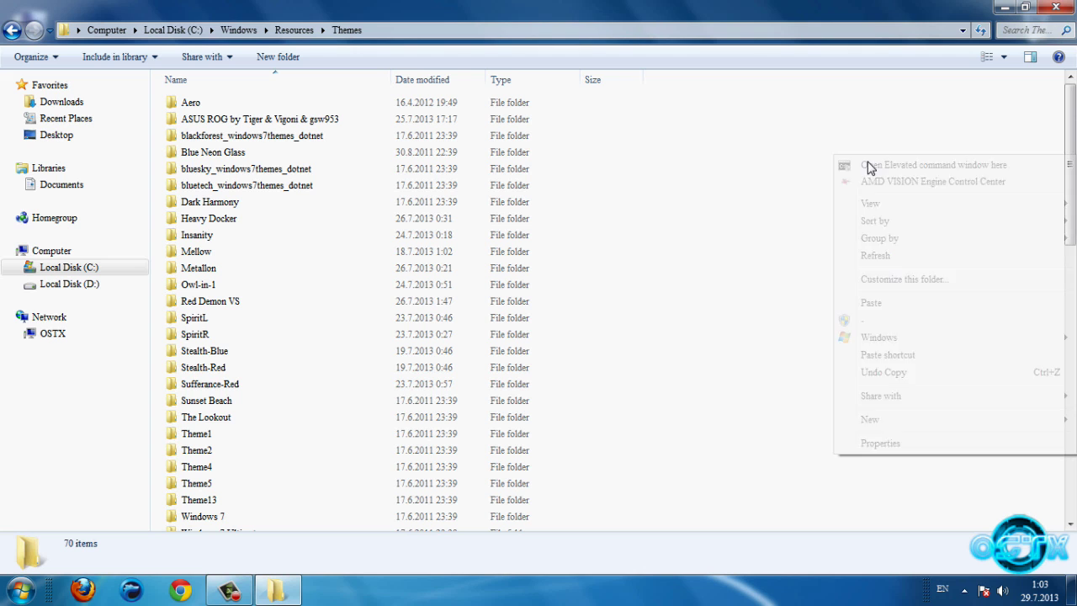
{"action": "left_click", "coordinate": [875, 301]}
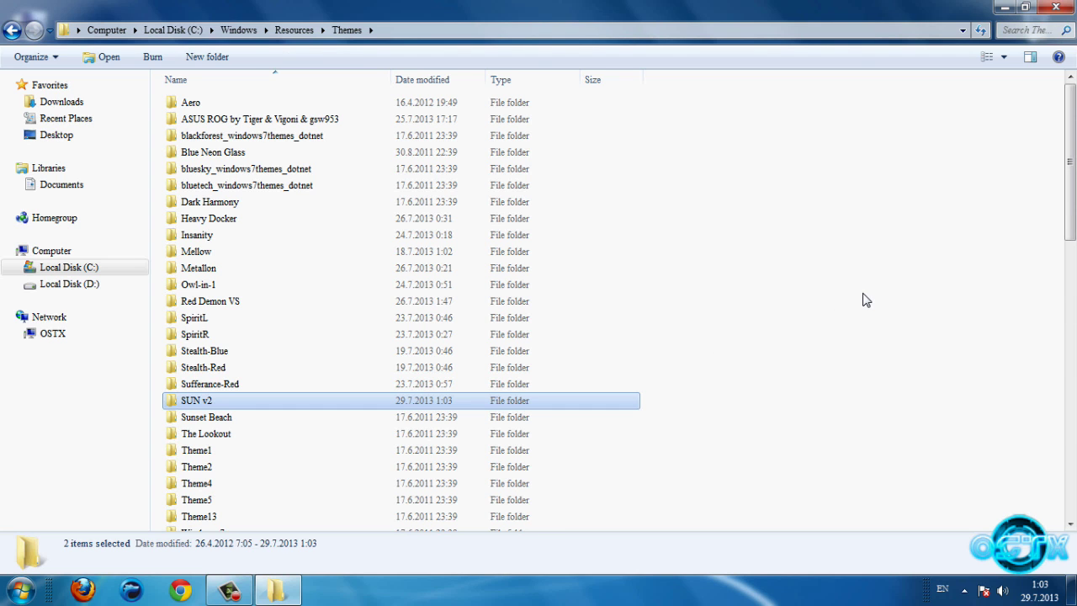
Close Explorer and bring up desktop Personalization
{"action": "left_click", "coordinate": [1055, 7]}
{"action": "right_click", "coordinate": [476, 168]}
{"action": "left_click", "coordinate": [522, 428]}
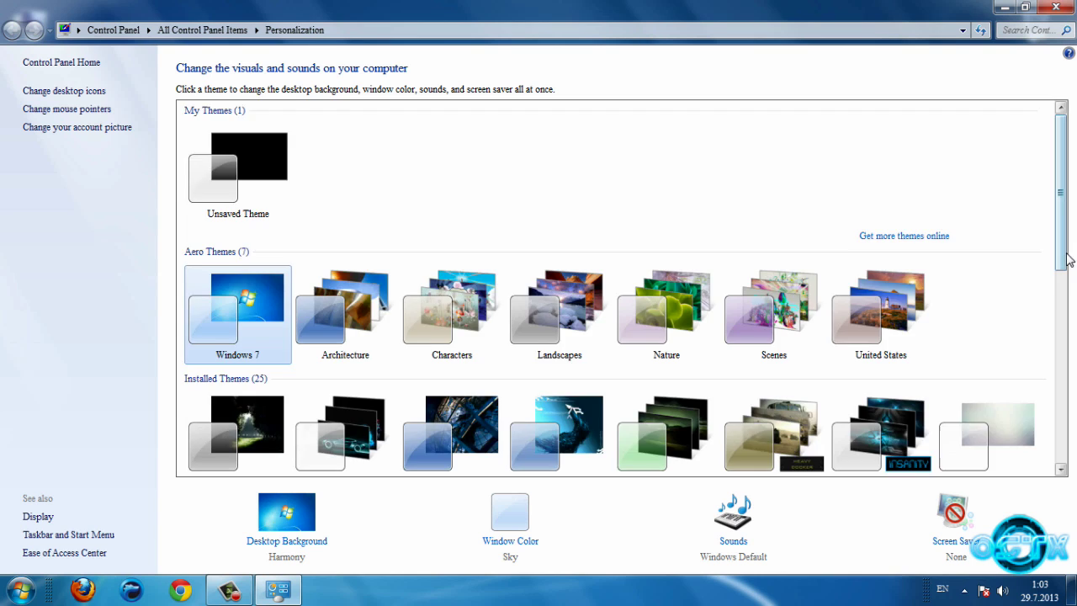
Apply the SUN V2 theme and refresh the desktop
{"action": "scroll", "coordinate": [1067, 259], "scroll_direction": "down", "scroll_amount": 5}
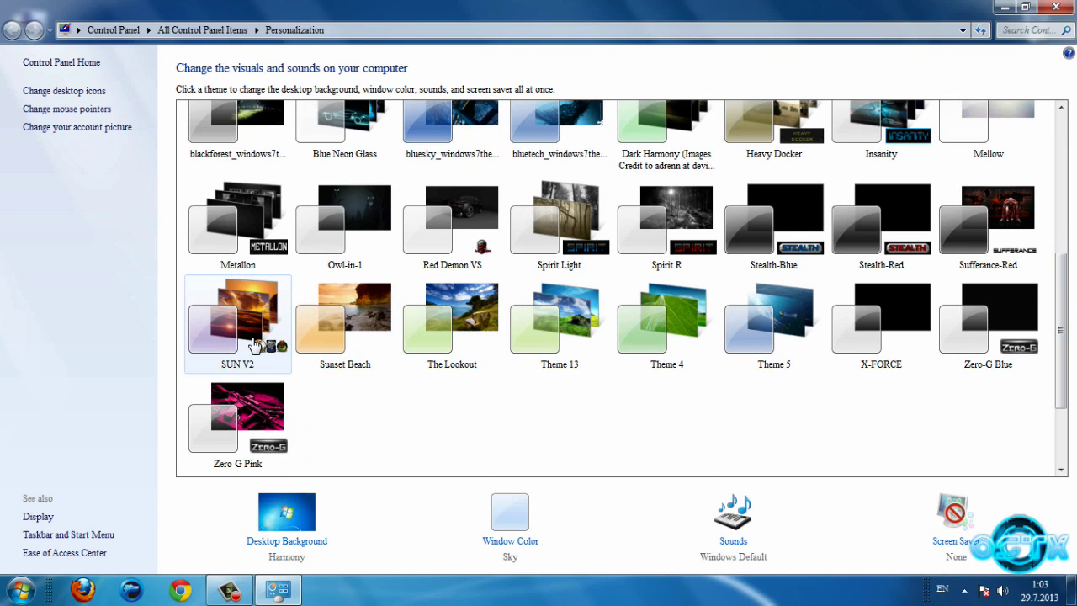
{"action": "left_click", "coordinate": [255, 345]}
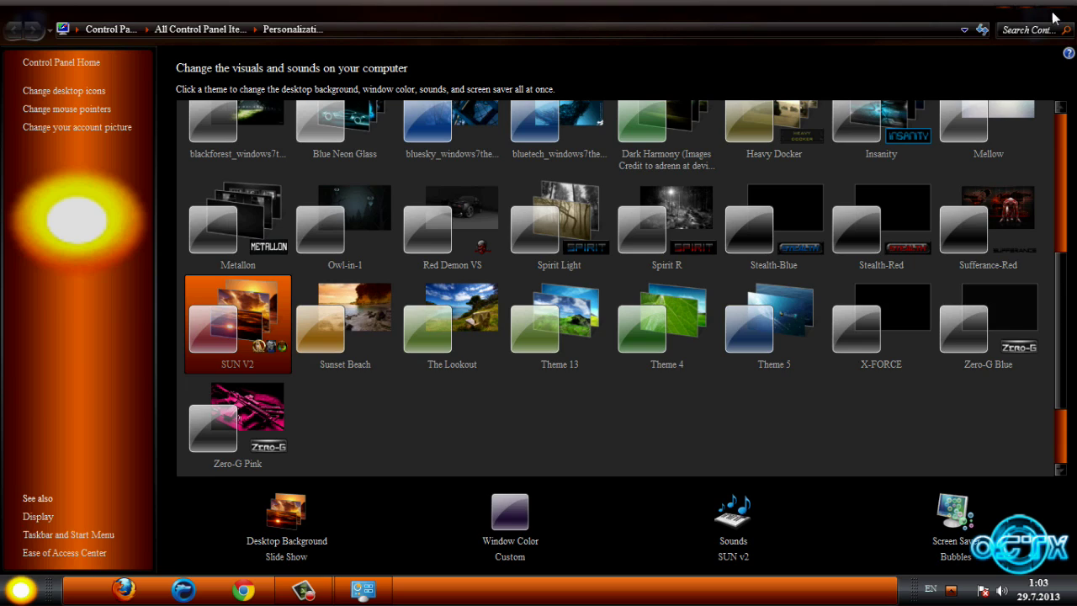
{"action": "left_click", "coordinate": [1055, 17]}
{"action": "right_click", "coordinate": [156, 243]}
{"action": "left_click", "coordinate": [170, 318]}
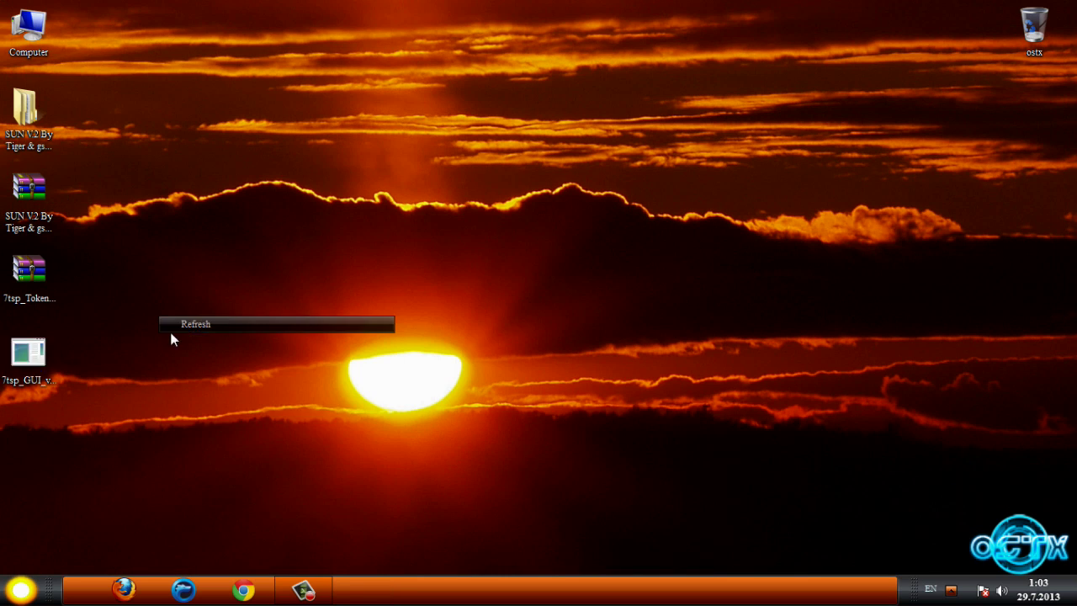
Make the woman-silhouette sunset the only desktop background and save the change
{"action": "left_click", "coordinate": [15, 593]}
{"action": "left_click", "coordinate": [467, 230]}
{"action": "right_click", "coordinate": [468, 233]}
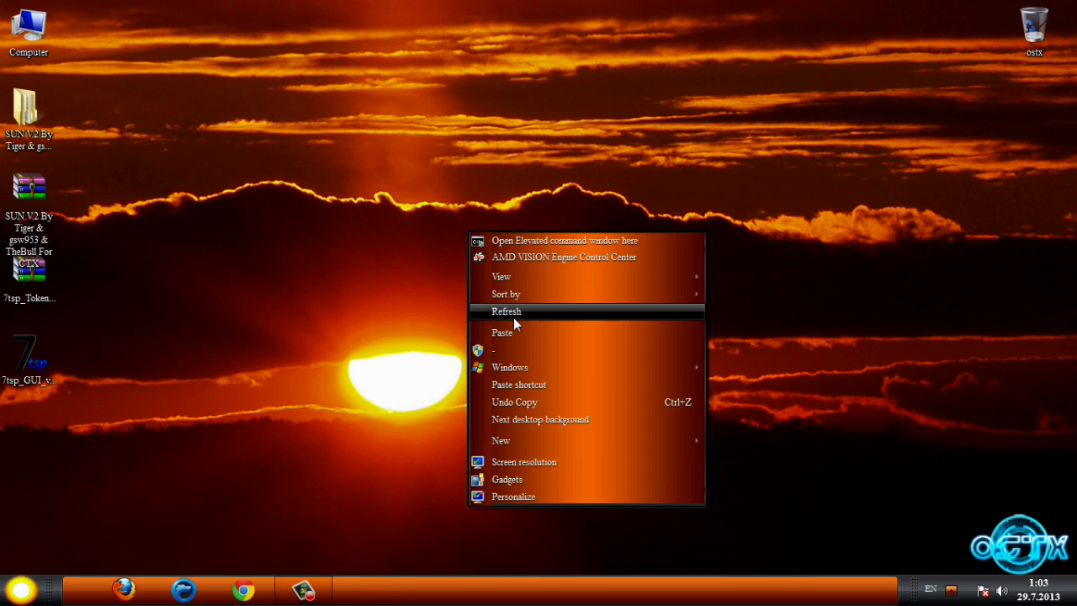
{"action": "left_click", "coordinate": [515, 321]}
{"action": "right_click", "coordinate": [520, 330]}
{"action": "left_click", "coordinate": [570, 323]}
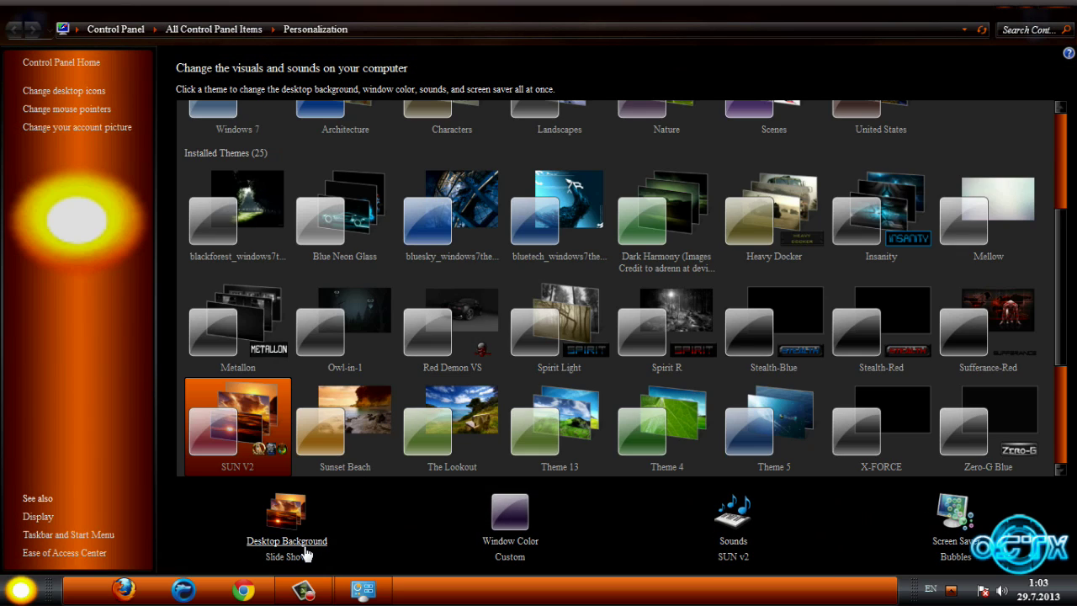
{"action": "left_click", "coordinate": [307, 549]}
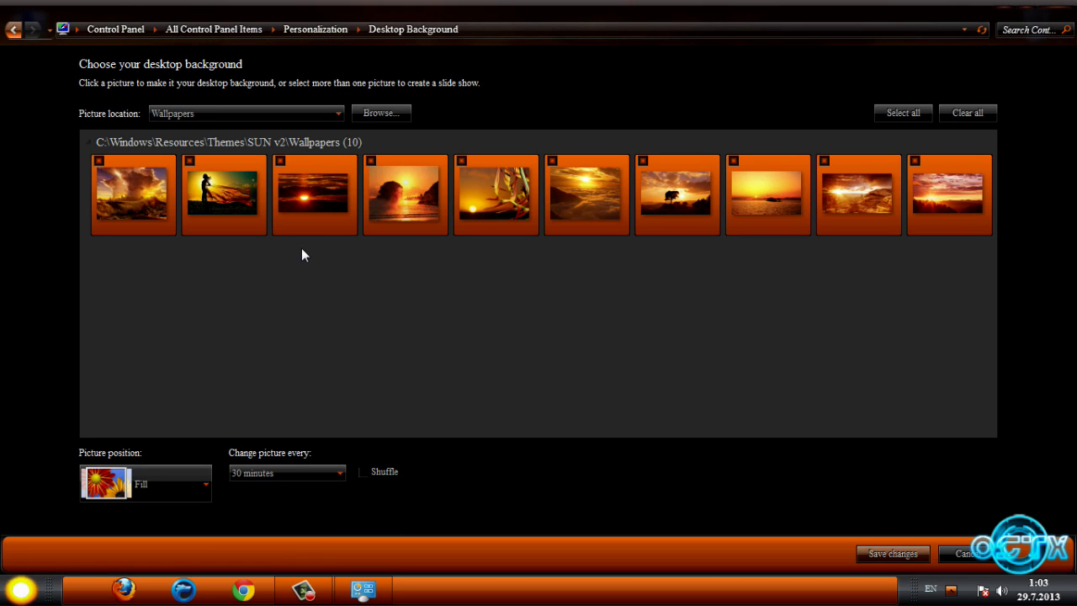
{"action": "left_click", "coordinate": [252, 221]}
{"action": "left_click", "coordinate": [899, 552]}
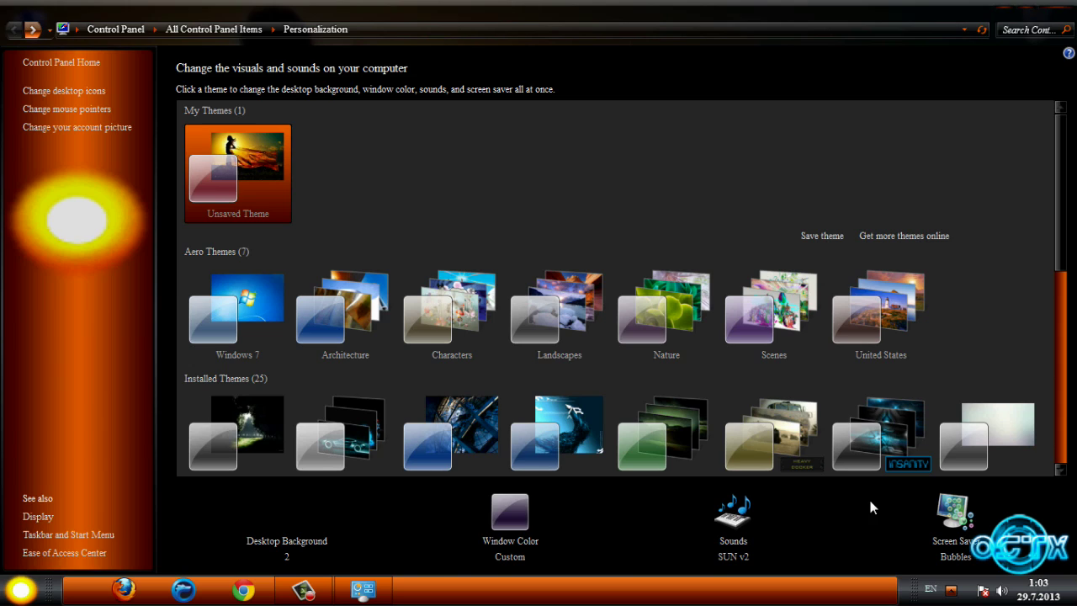
{"action": "key", "text": "alt+F4"}
Refresh the desktop twice to show the new SUN V2 look
{"action": "right_click", "coordinate": [286, 149]}
{"action": "mouse_move", "coordinate": [312, 206]}
{"action": "left_click", "coordinate": [320, 228]}
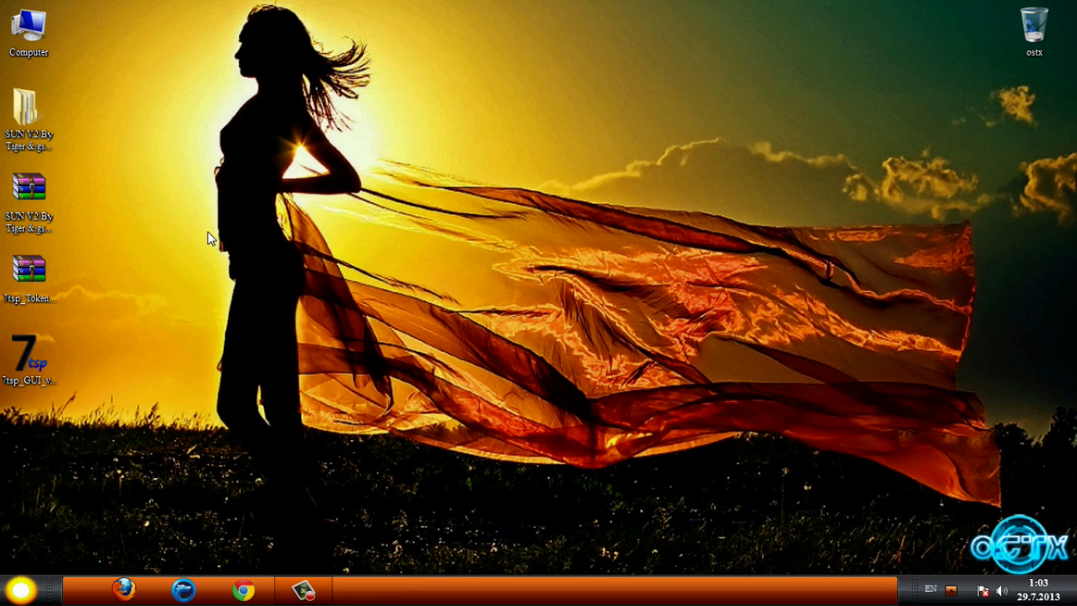
{"action": "right_click", "coordinate": [205, 225]}
{"action": "left_click", "coordinate": [243, 305]}
Run Blackglass.exe from SUN V2 > SUN V.2 > Extras > Blackglass, allowing it past the security warning
{"action": "double_click", "coordinate": [25, 110]}
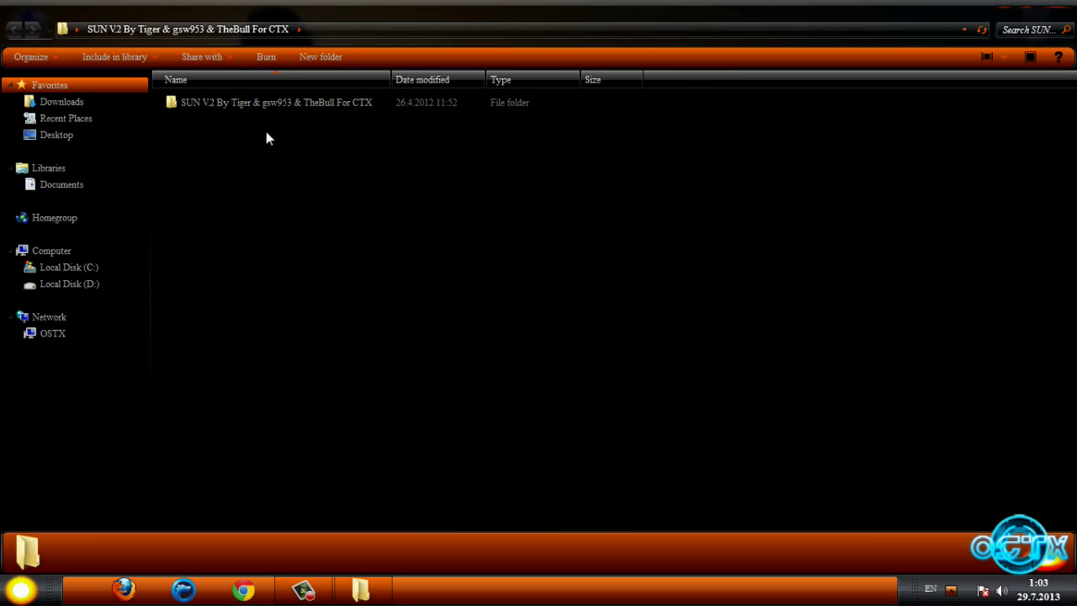
{"action": "double_click", "coordinate": [270, 109]}
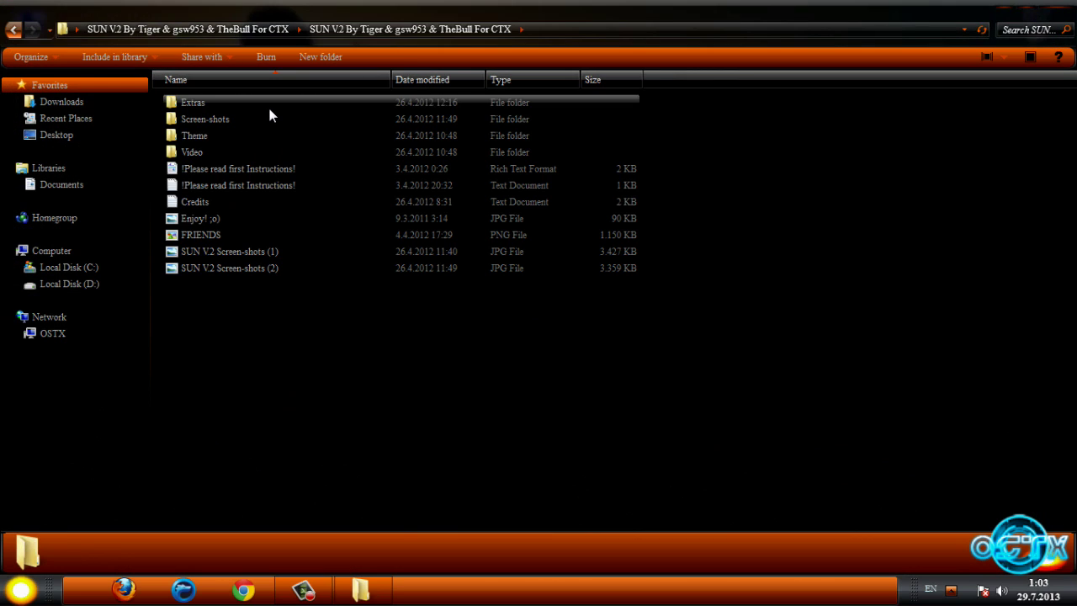
{"action": "double_click", "coordinate": [214, 103]}
{"action": "double_click", "coordinate": [191, 106]}
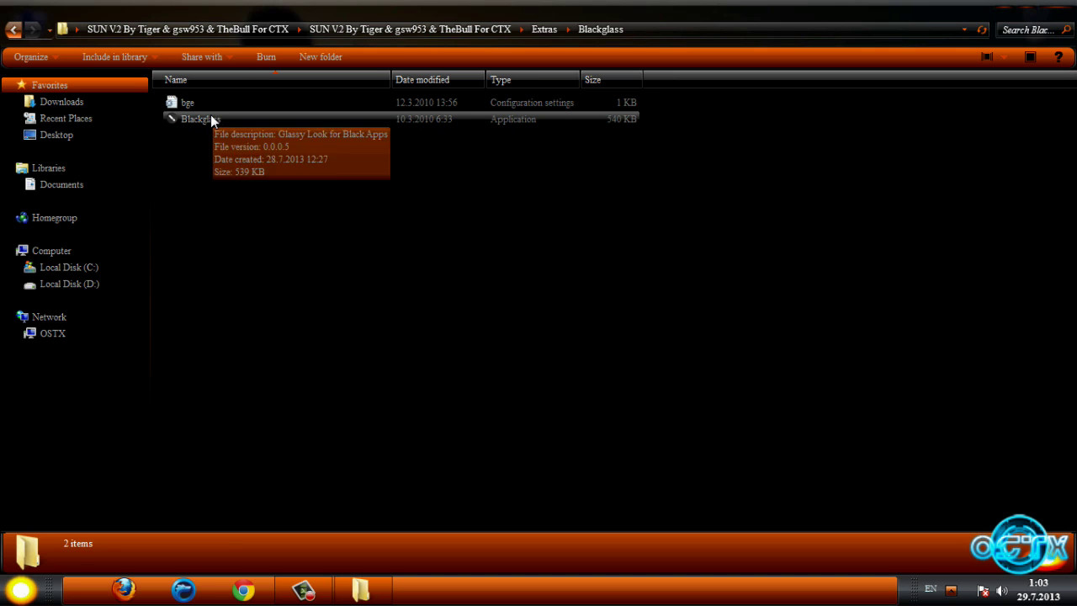
{"action": "double_click", "coordinate": [206, 120]}
{"action": "left_click", "coordinate": [597, 310]}
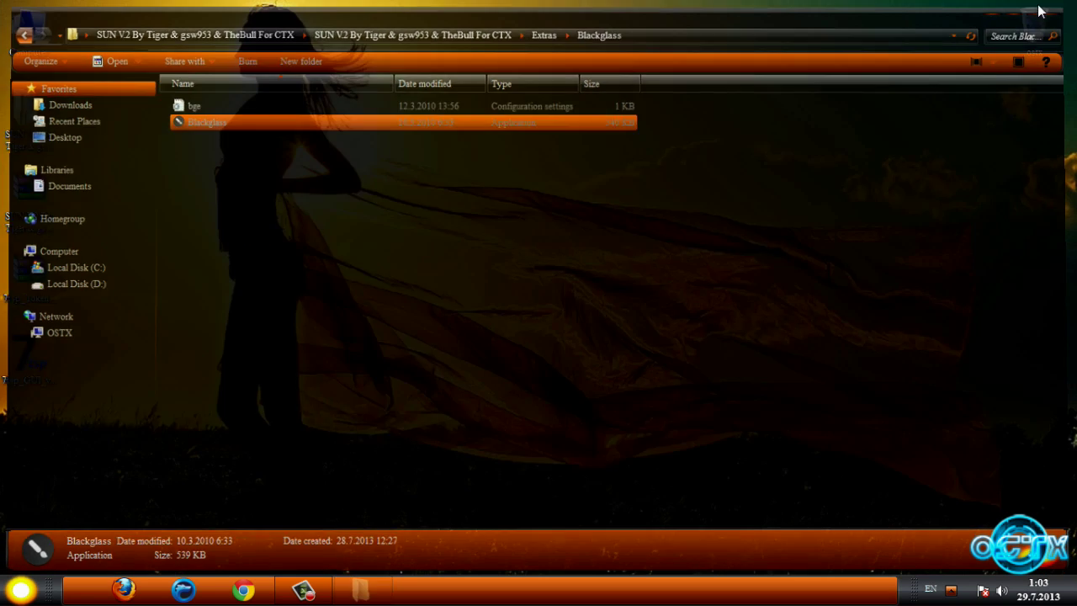
Check the glass effect in the Computer window, then close it and refresh the desktop
{"action": "left_click", "coordinate": [1040, 11]}
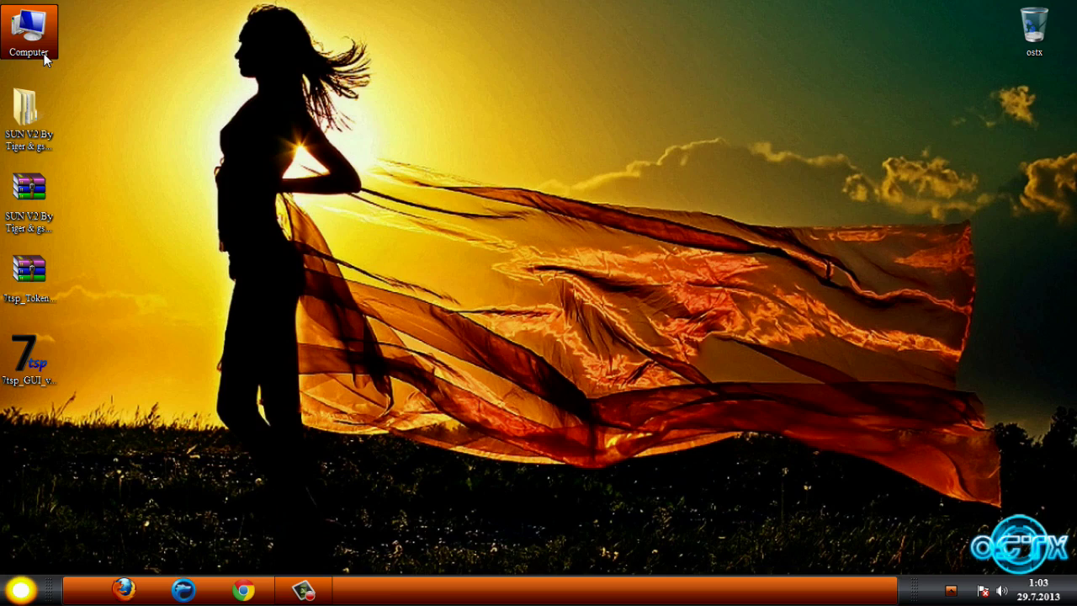
{"action": "double_click", "coordinate": [44, 53]}
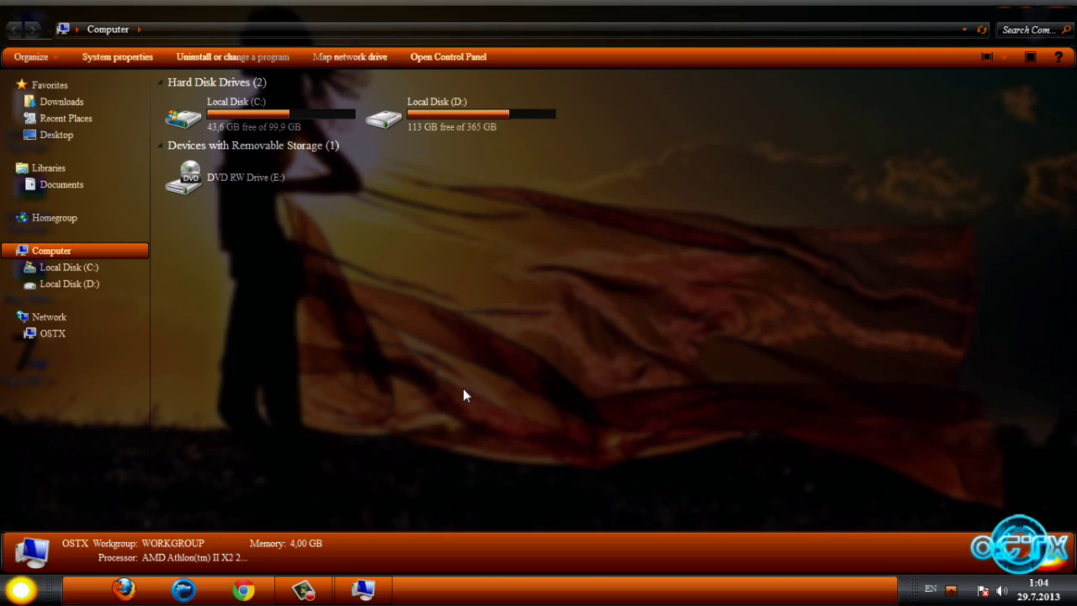
{"action": "key", "text": "alt+F4"}
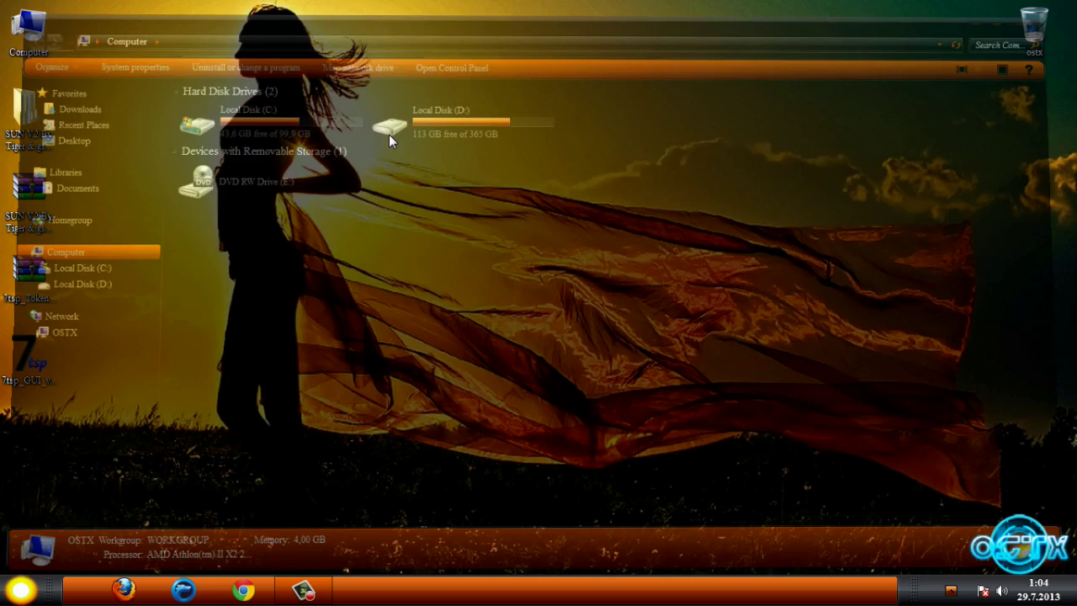
{"action": "right_click", "coordinate": [327, 144]}
{"action": "left_click", "coordinate": [362, 224]}
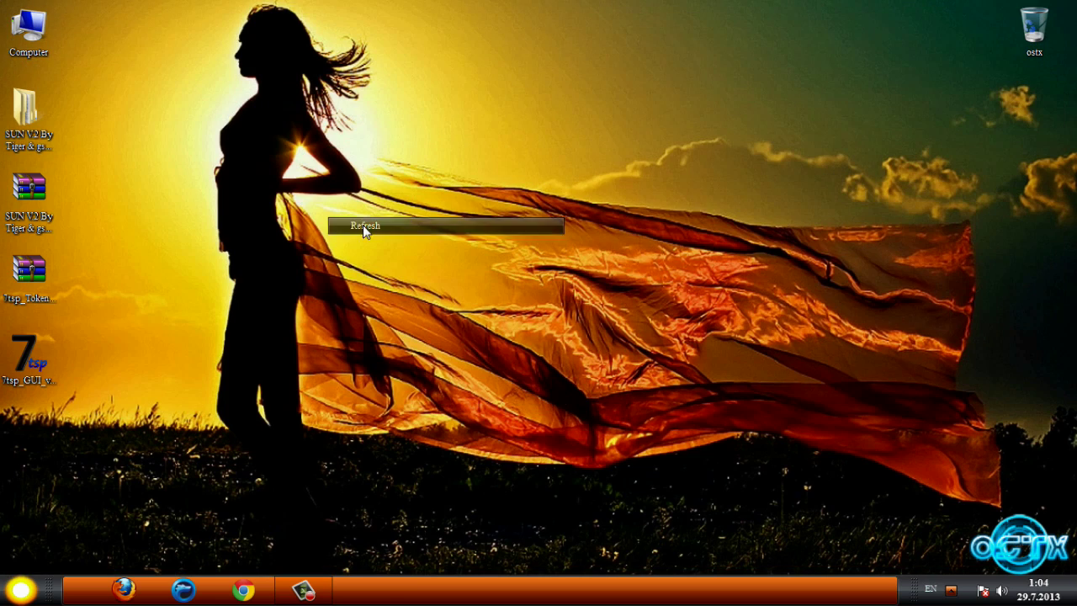
Load 7tsp_Token_Dark_Win7_Icon_Pack as a custom pack in Se7en Theme Source Patcher and patch the system
{"action": "double_click", "coordinate": [45, 347]}
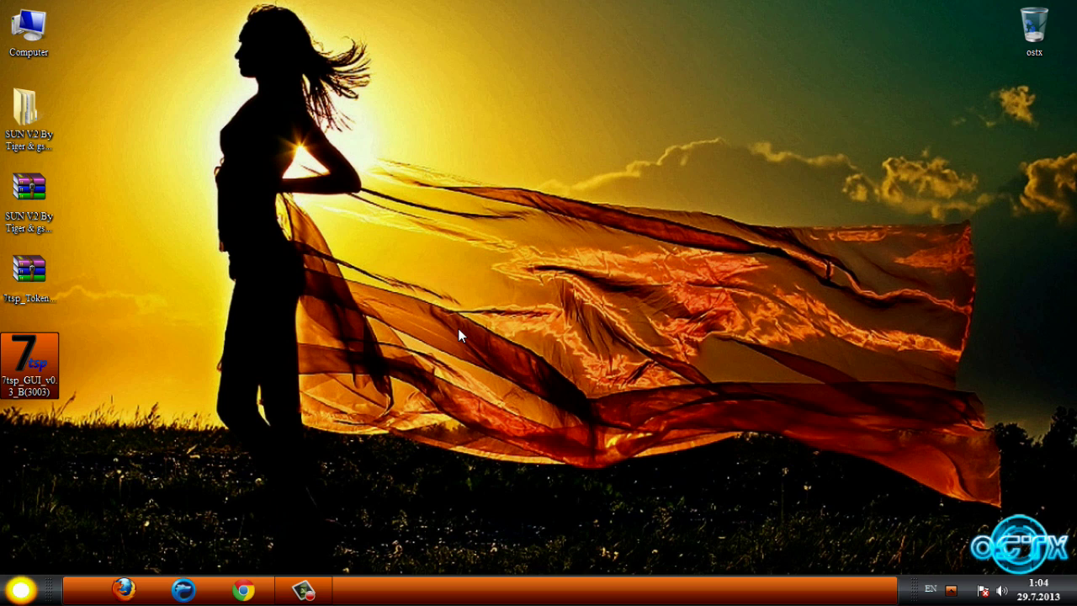
{"action": "left_click", "coordinate": [401, 212]}
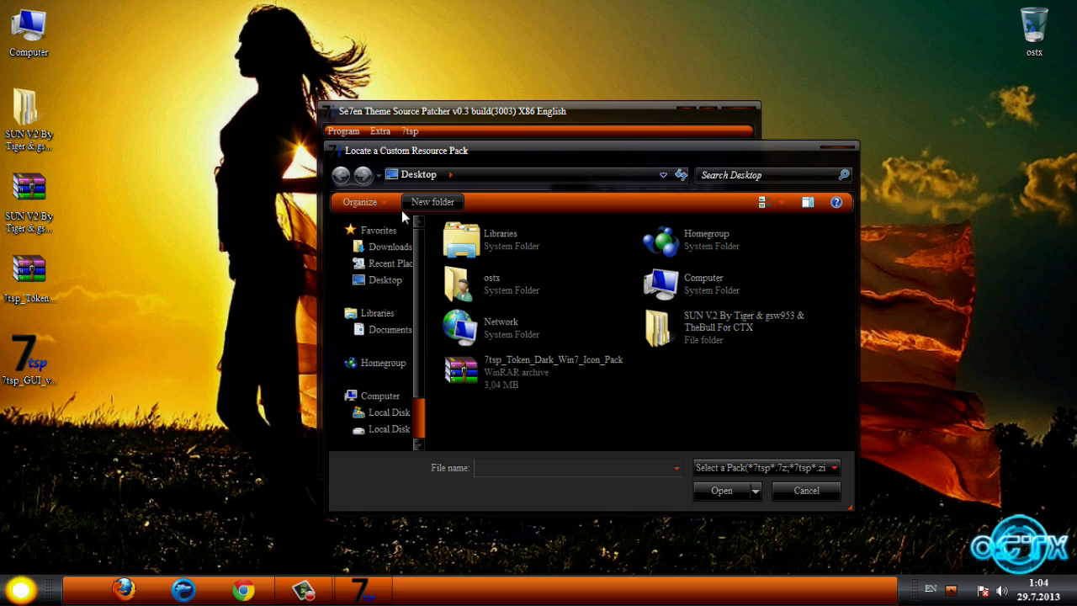
{"action": "left_click", "coordinate": [531, 384]}
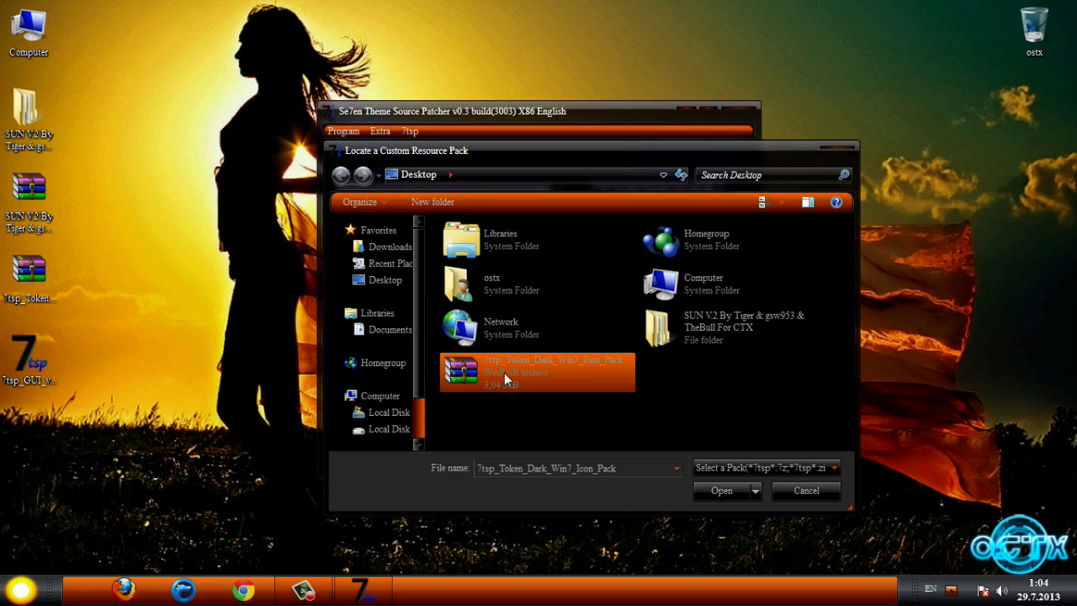
{"action": "left_click", "coordinate": [710, 494]}
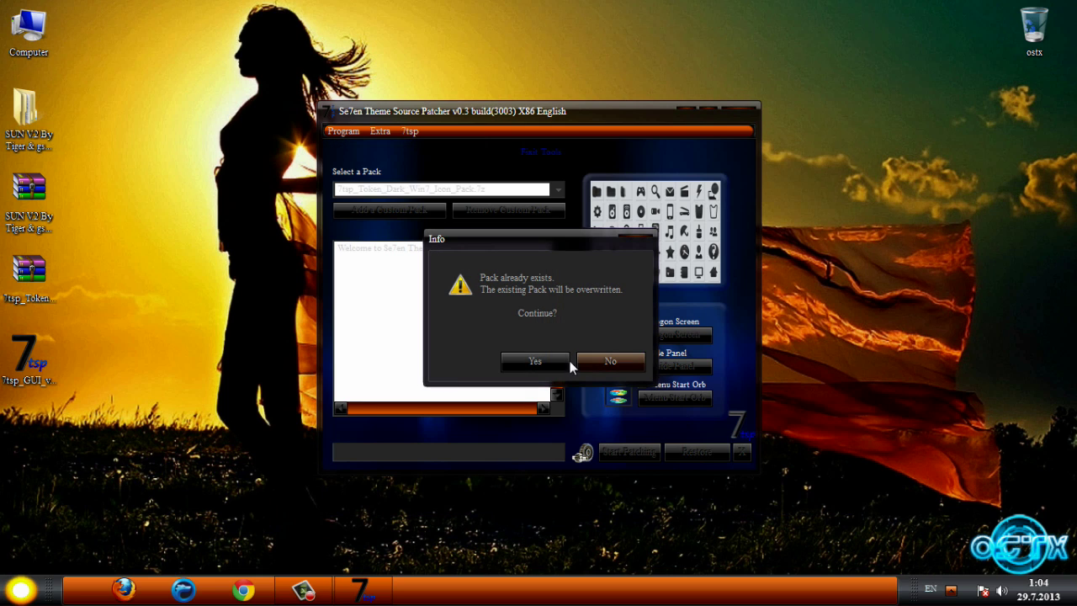
{"action": "left_click", "coordinate": [535, 362]}
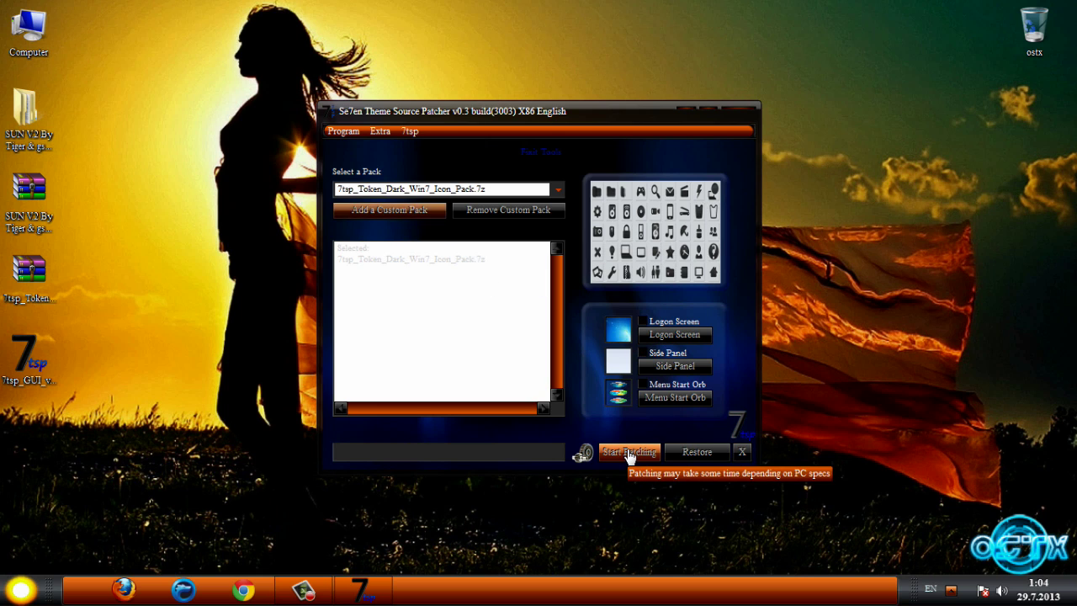
{"action": "left_click", "coordinate": [628, 454]}
{"action": "left_click", "coordinate": [537, 385]}
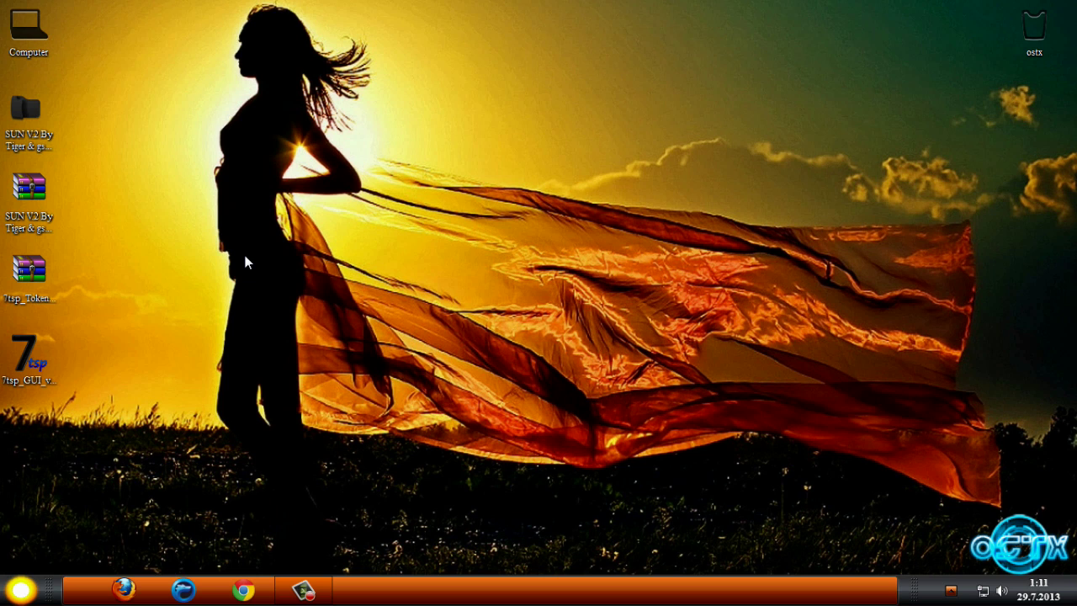
{"action": "double_click", "coordinate": [36, 18]}
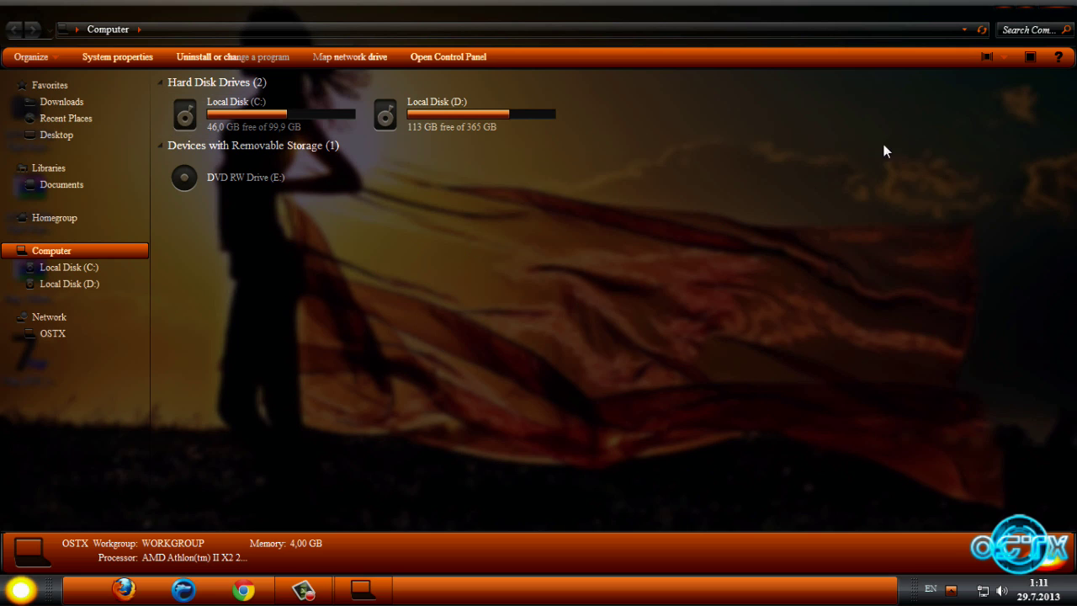
{"action": "left_click", "coordinate": [21, 590]}
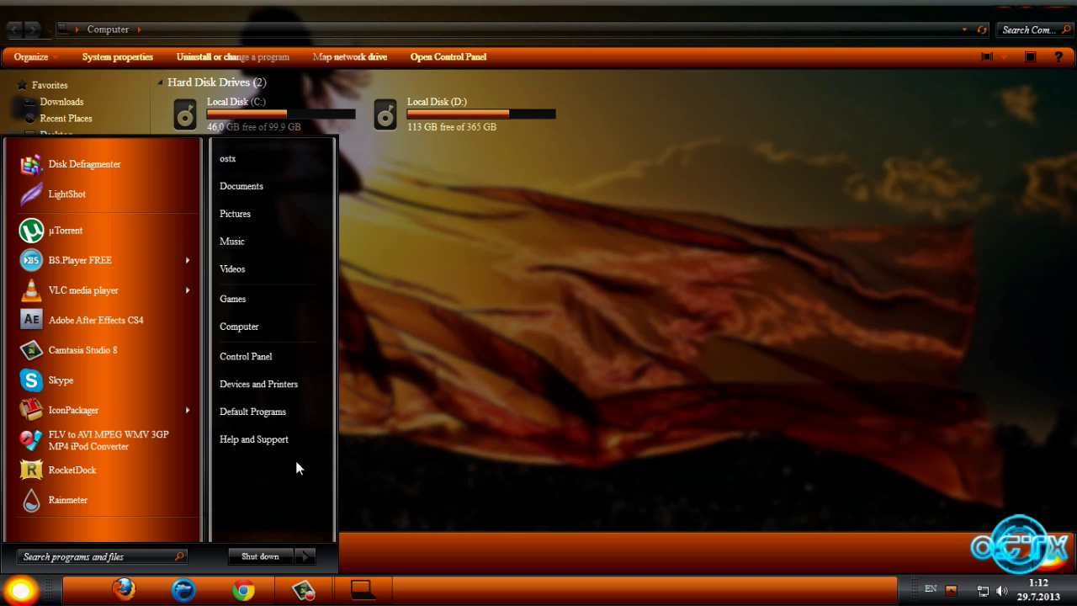
{"action": "right_click", "coordinate": [249, 332]}
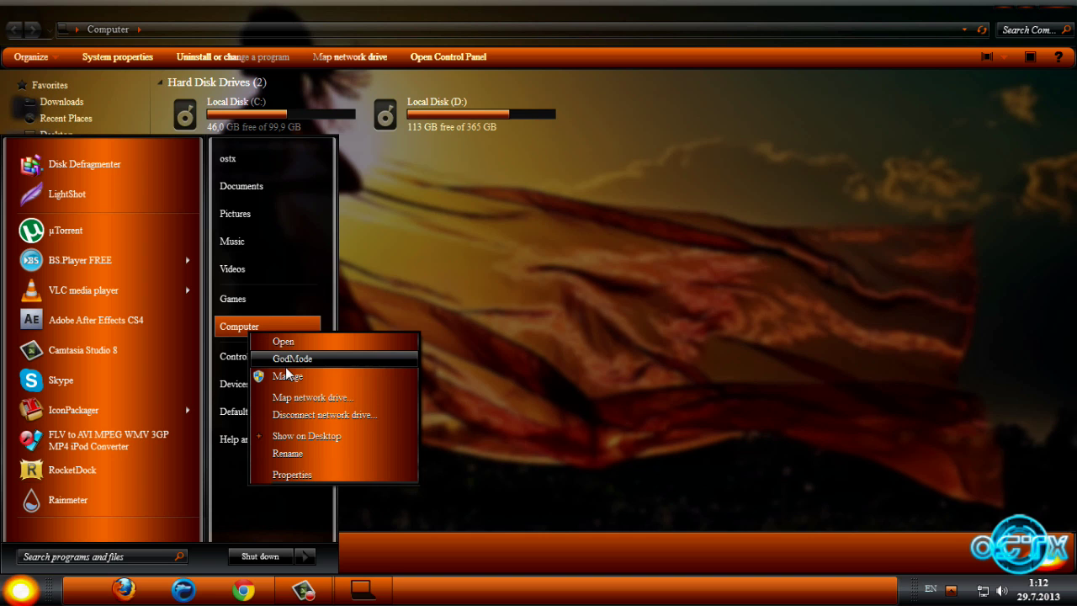
{"action": "left_click", "coordinate": [290, 474]}
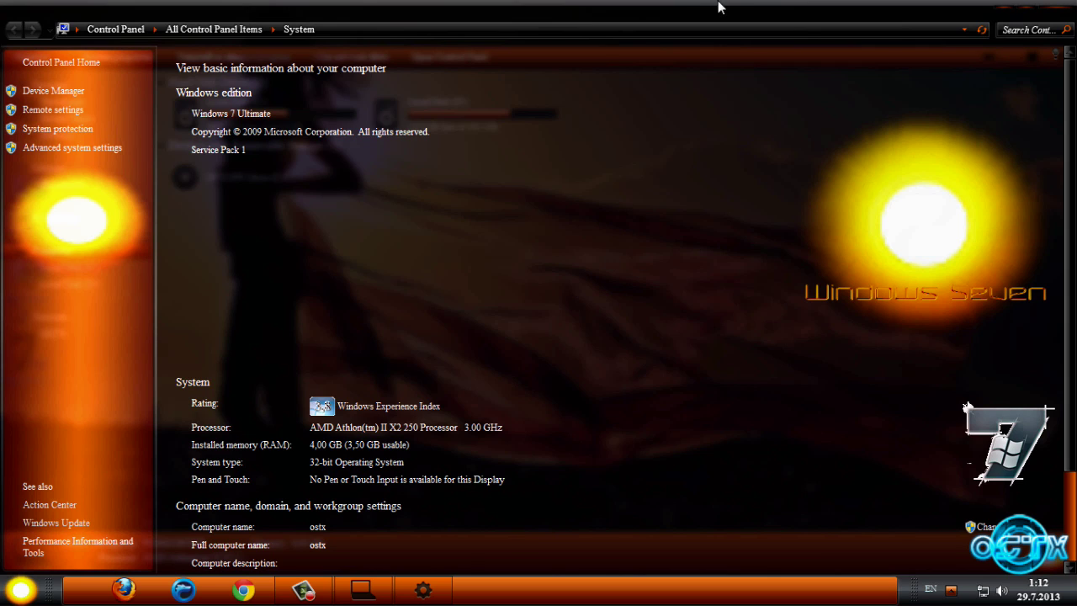
{"action": "left_click", "coordinate": [1054, 11]}
{"action": "left_click", "coordinate": [1050, 12]}
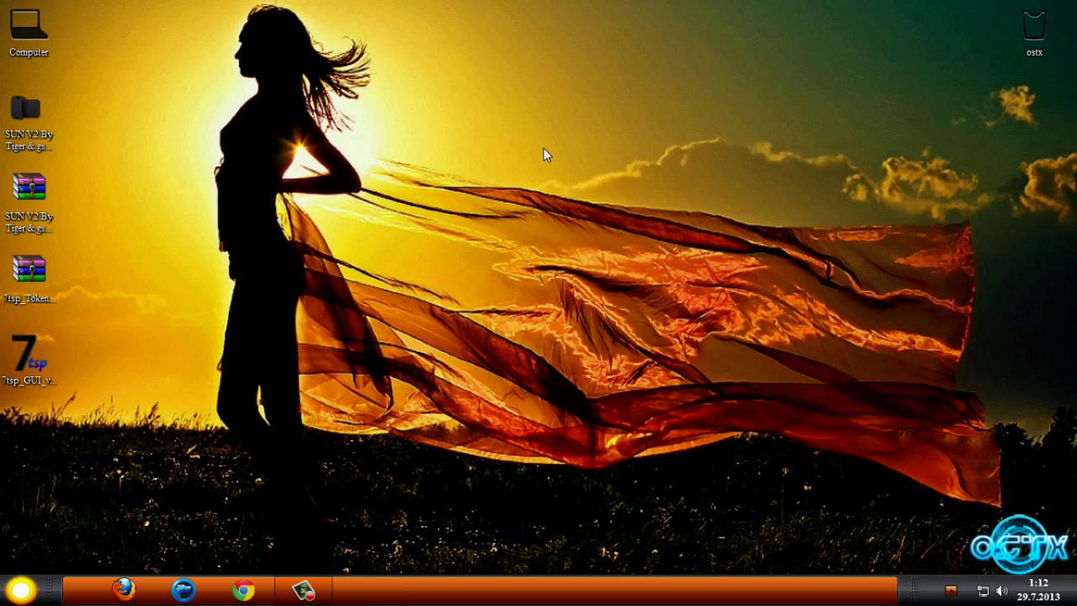
{"action": "right_click", "coordinate": [544, 148]}
{"action": "left_click", "coordinate": [564, 225]}
{"action": "right_click", "coordinate": [539, 227]}
{"action": "left_click", "coordinate": [571, 301]}
{"action": "right_click", "coordinate": [378, 218]}
{"action": "left_click", "coordinate": [413, 301]}
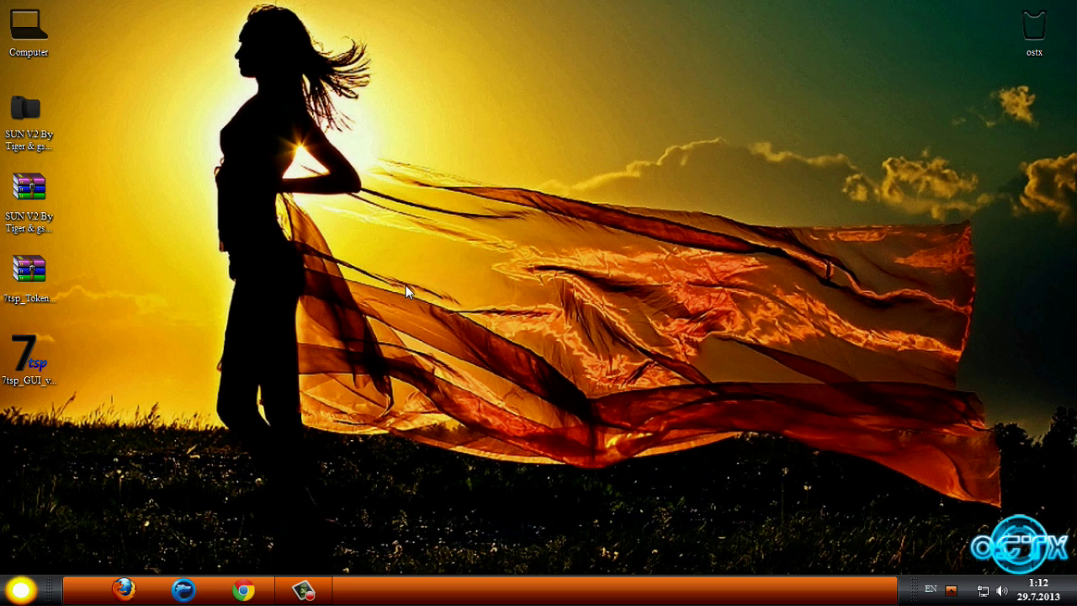